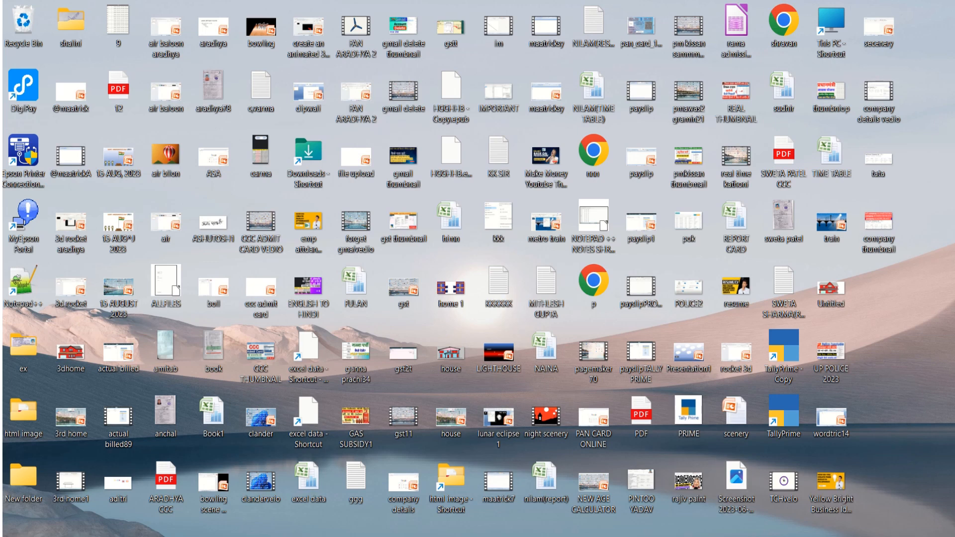
- Switch to the Book1 workbook in Excel that contains the age calculator table
mouse_move(632, 536)
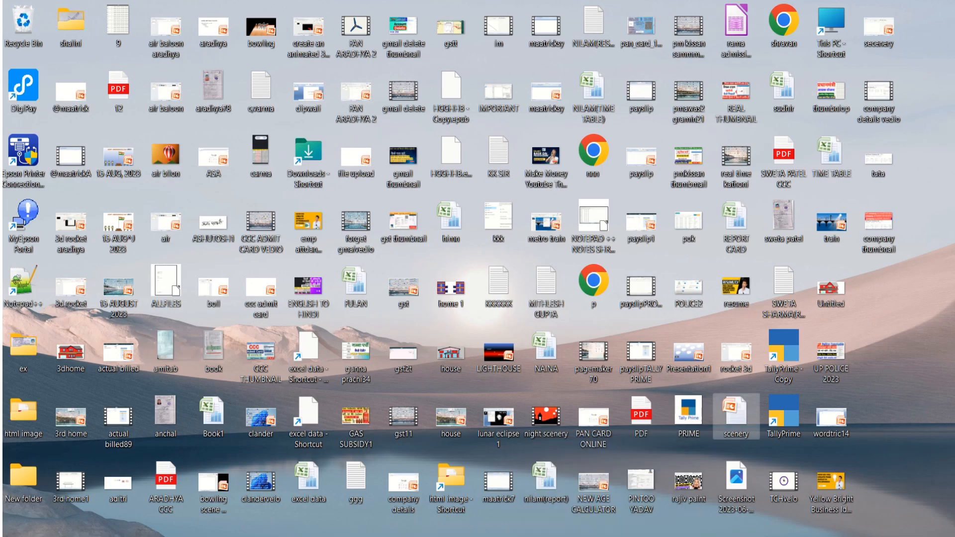
click(605, 536)
click(399, 427)
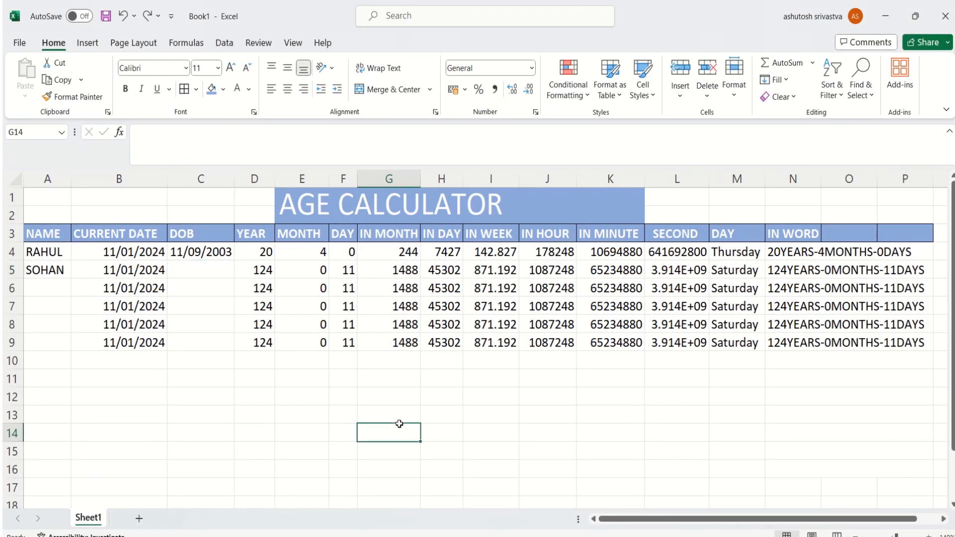
- Enter a date of birth for the second person in cell C5
click(194, 278)
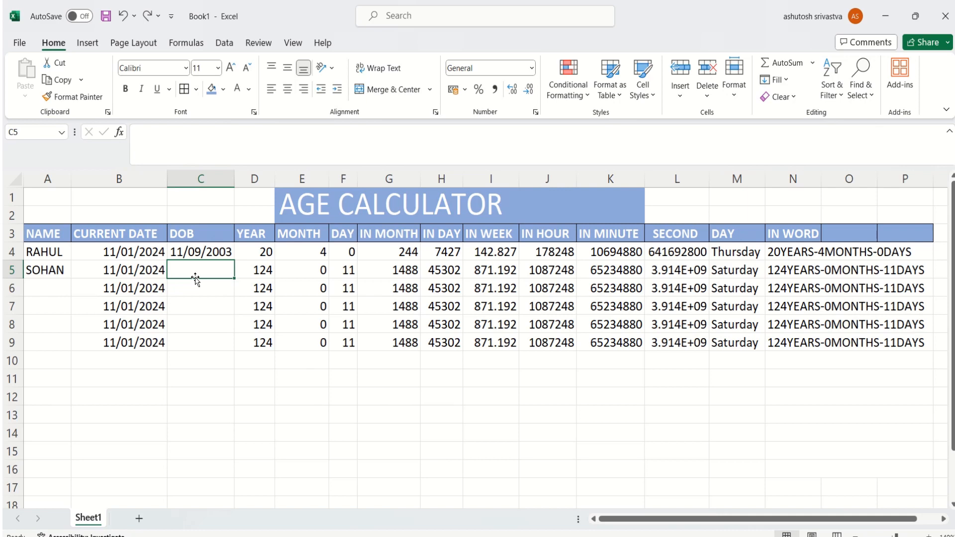
text(11)
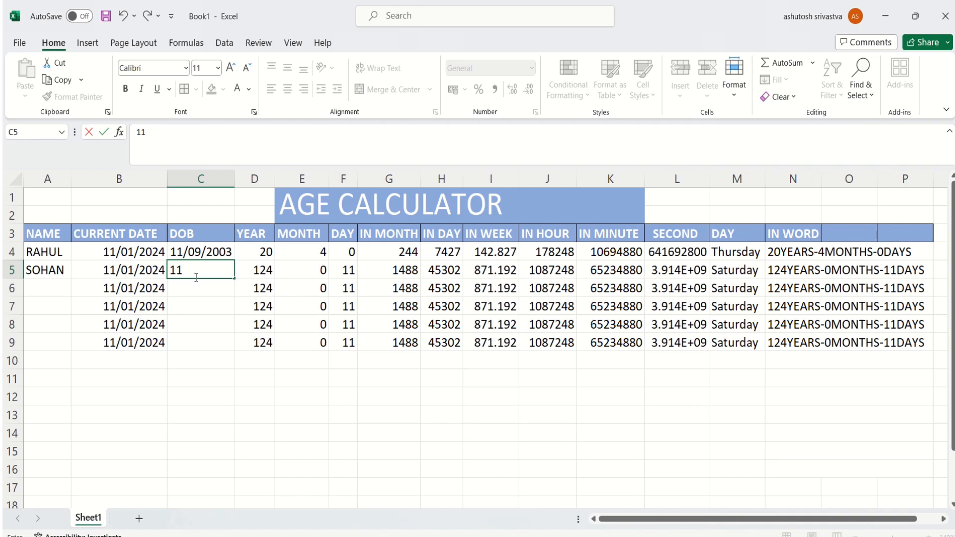
key(BackSpace)
text(5/07/2001)
key(Return)
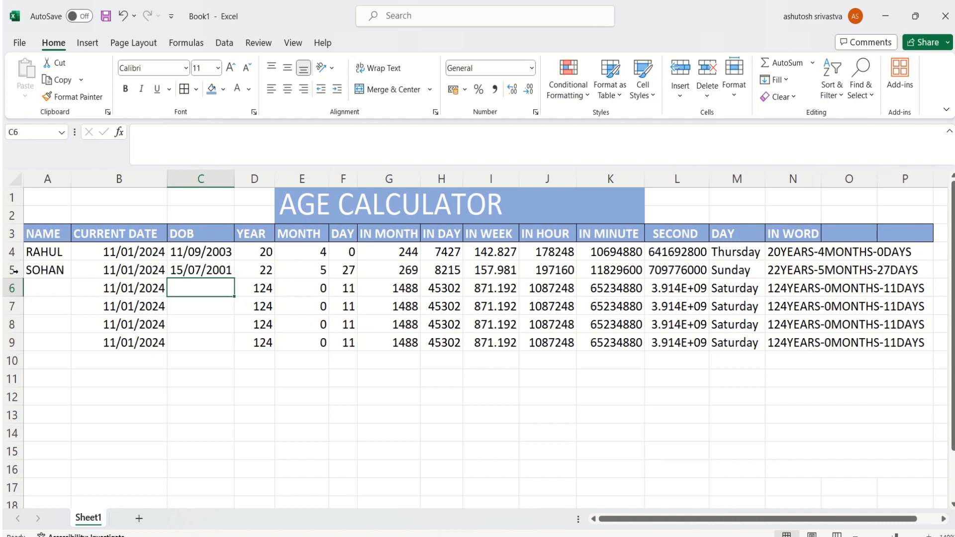
- Clear all contents from A4:P10 and enter the person's first name in cell A4
drag(27, 253, 837, 361)
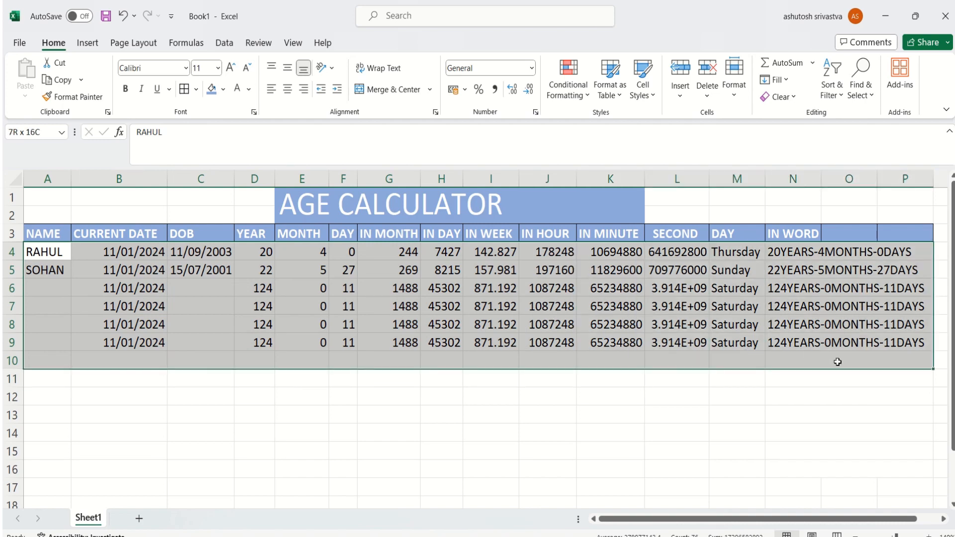
key(Delete)
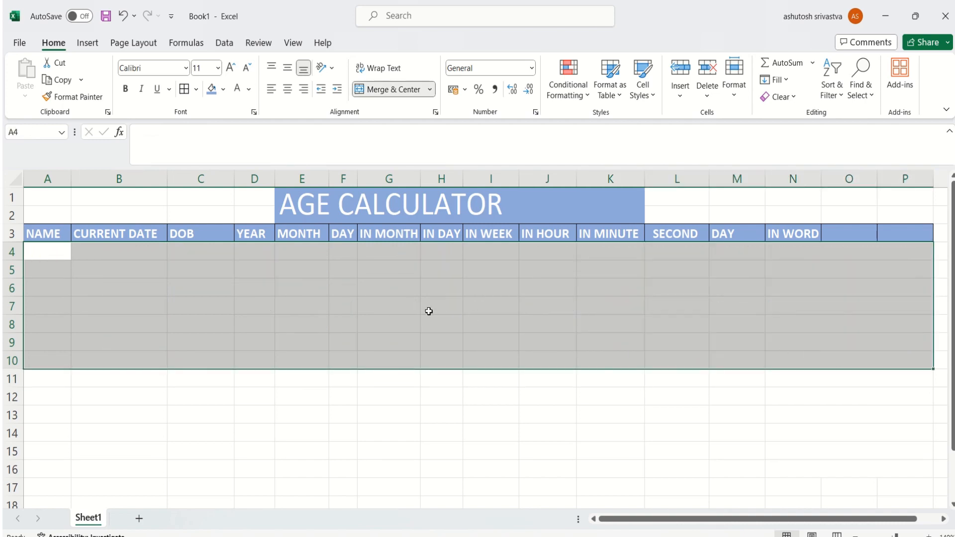
click(61, 259)
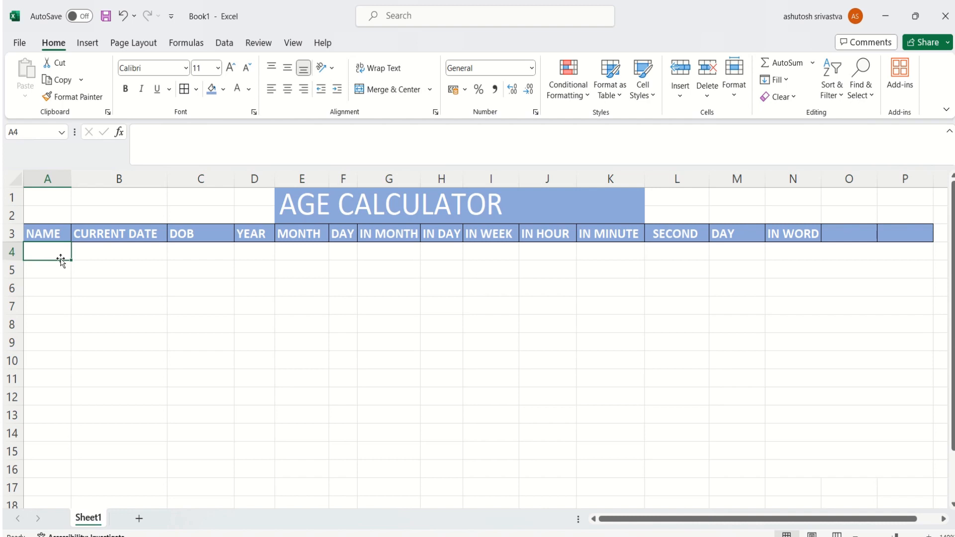
text(R)
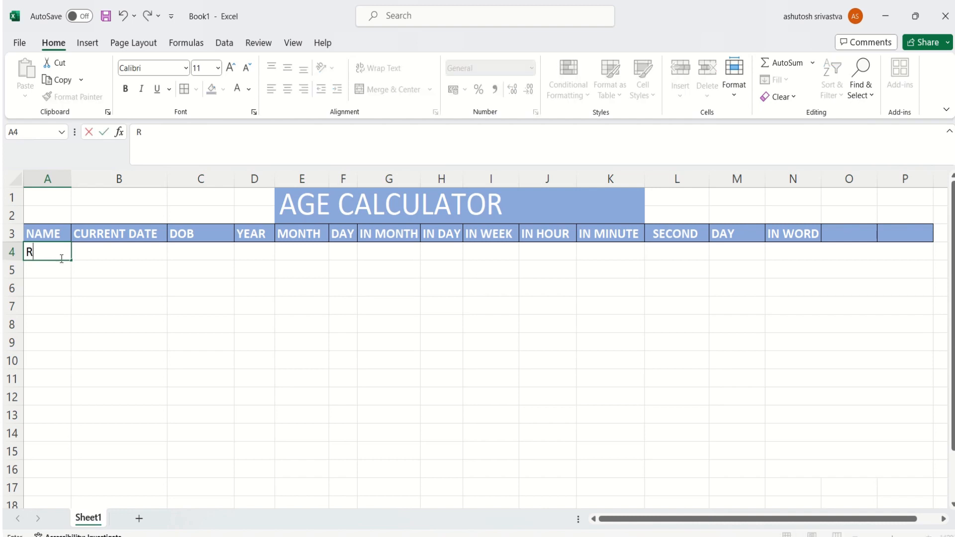
text(AHUL)
- Enter the formula =TODAY() in cell B4 under CURRENT DATE
click(122, 254)
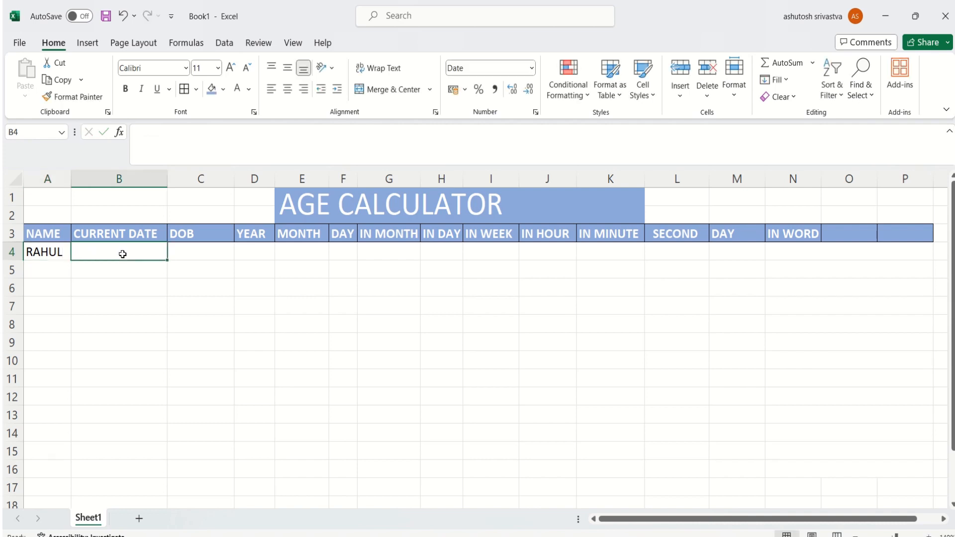
text(=T)
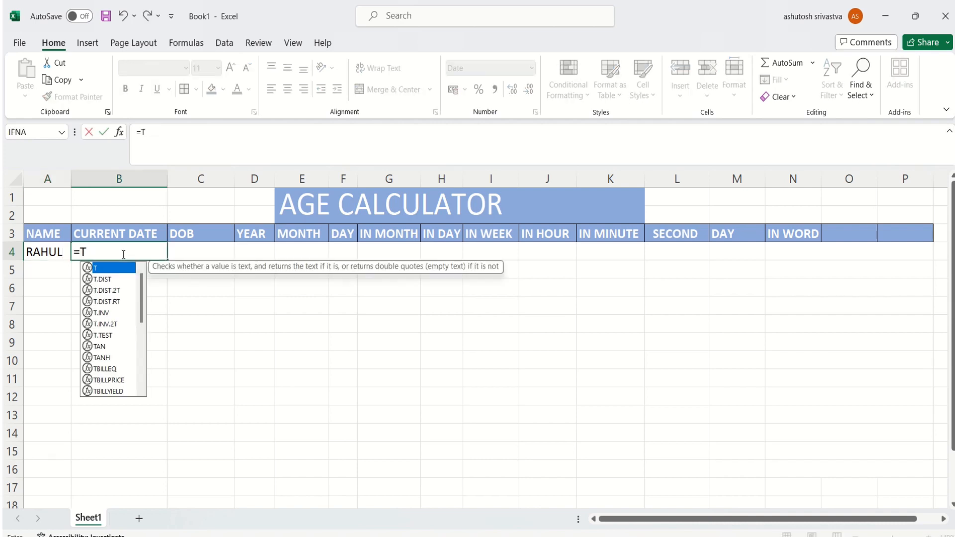
text(ODAY)
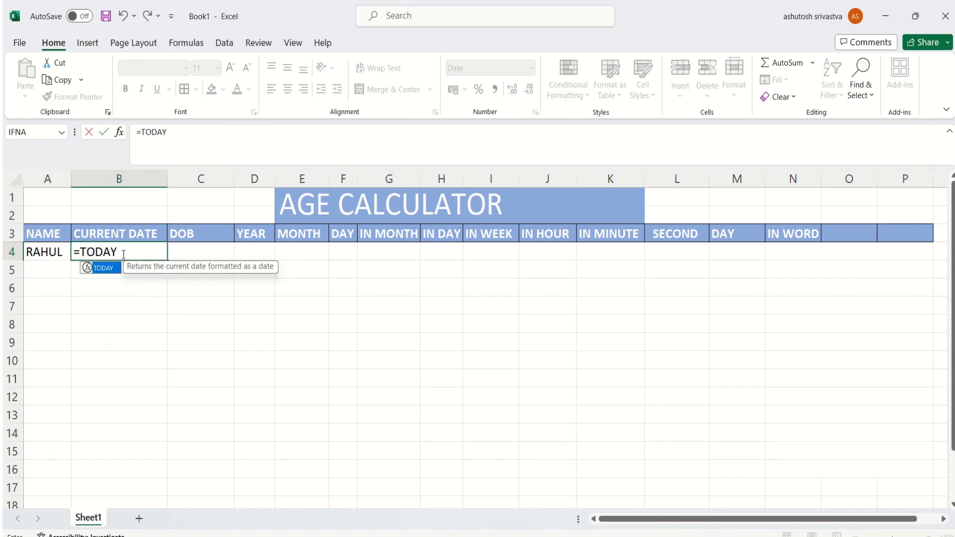
text(())
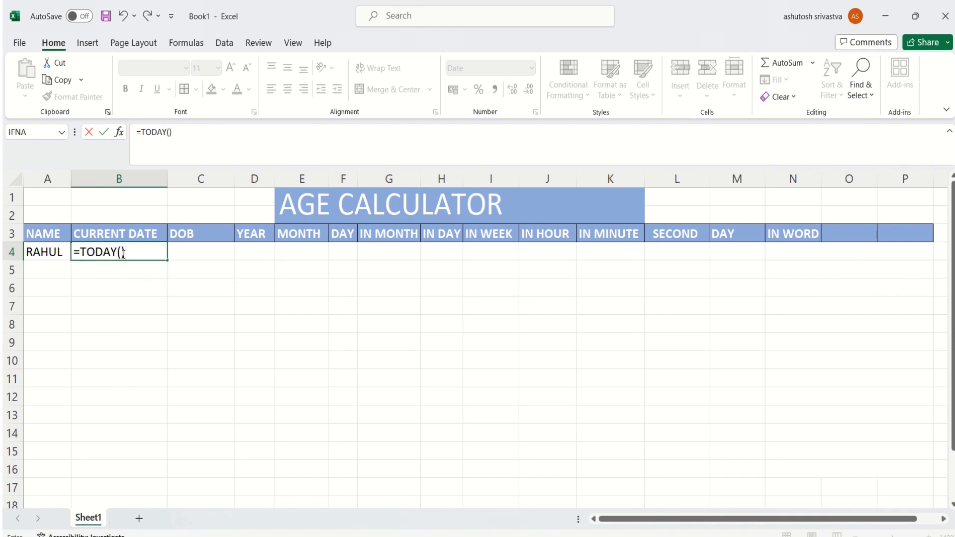
key(Return)
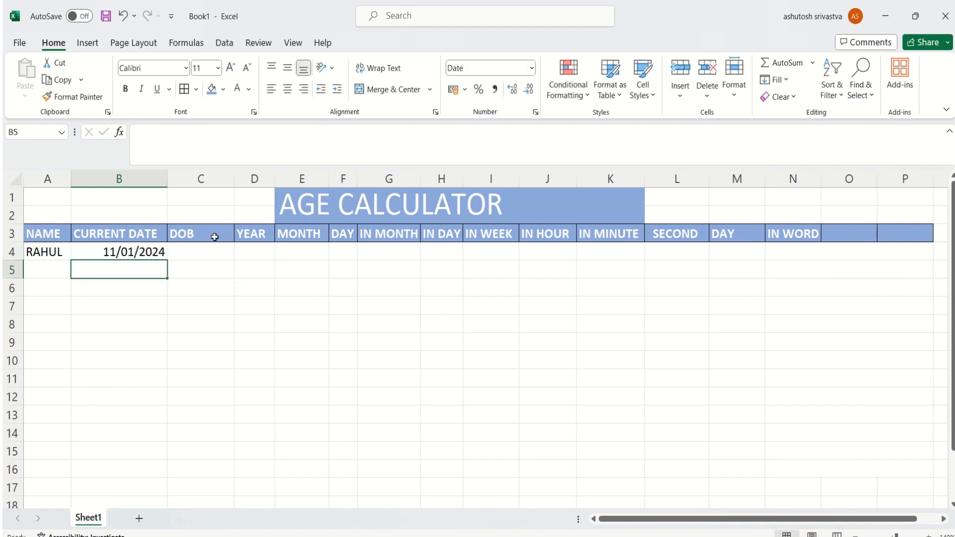
- Enter the person's date of birth in cell C4 under DOB
click(205, 249)
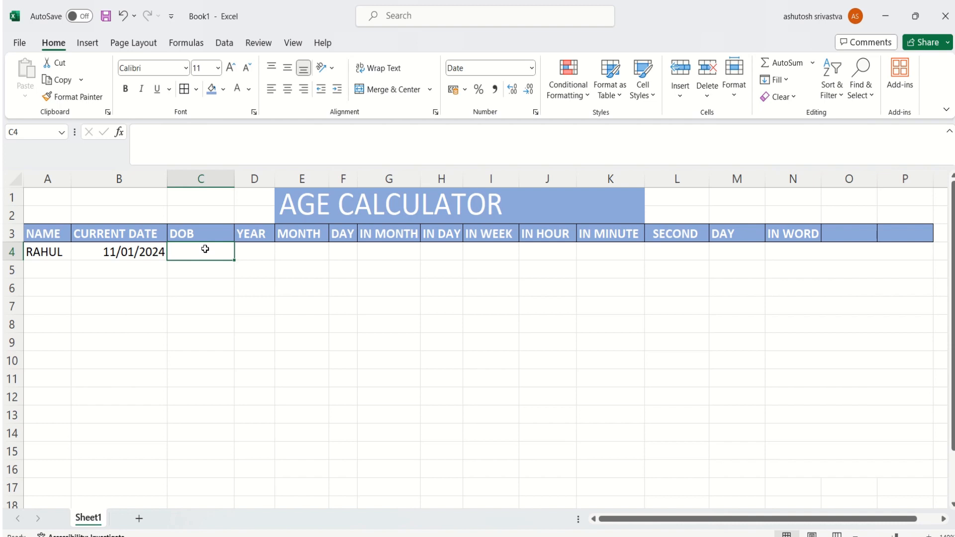
text(1)
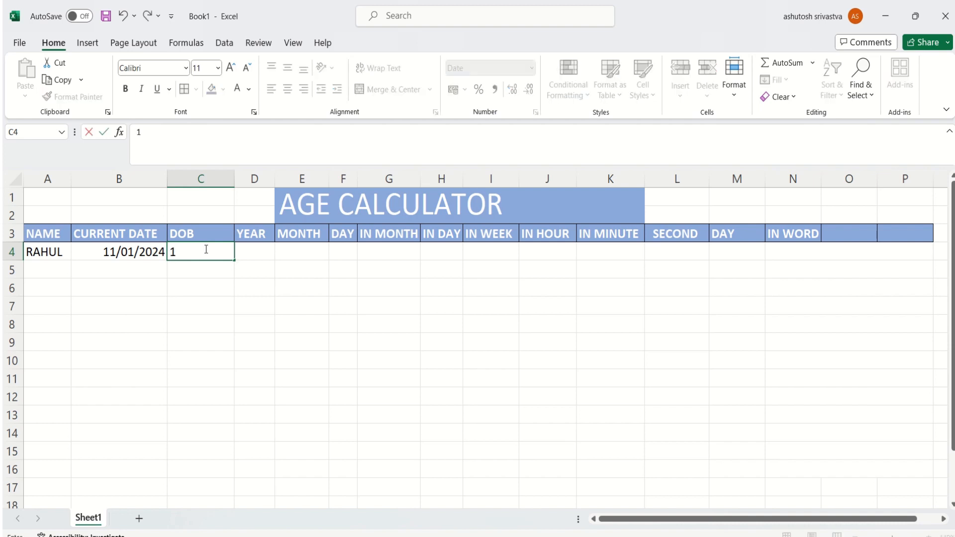
text(9/0)
text(5/)
text(1)
text(9)
text(9)
text(6)
key(Return)
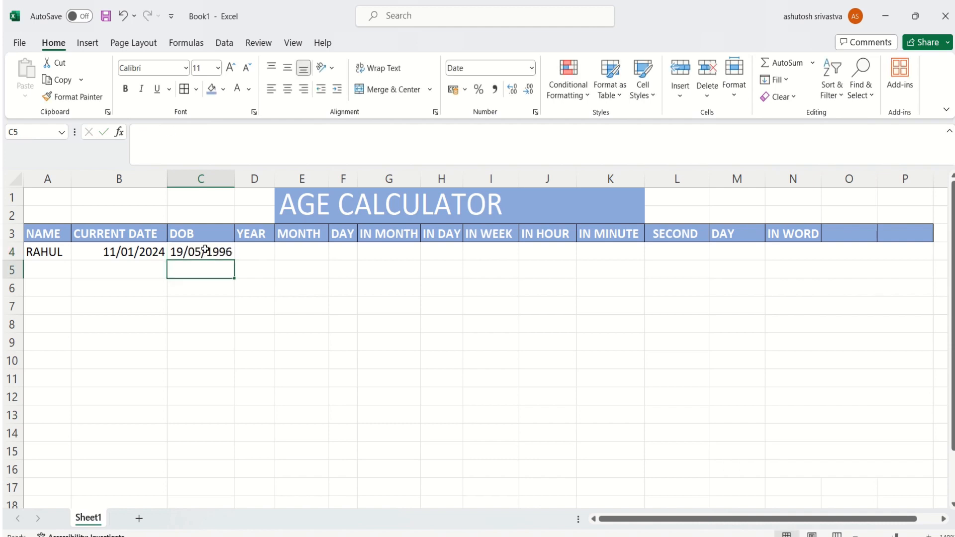
- Calculate the completed years of age in cell D4 with the formula =DATEDIF(C4,B4,"Y")
key(Up)
key(Right)
text(=)
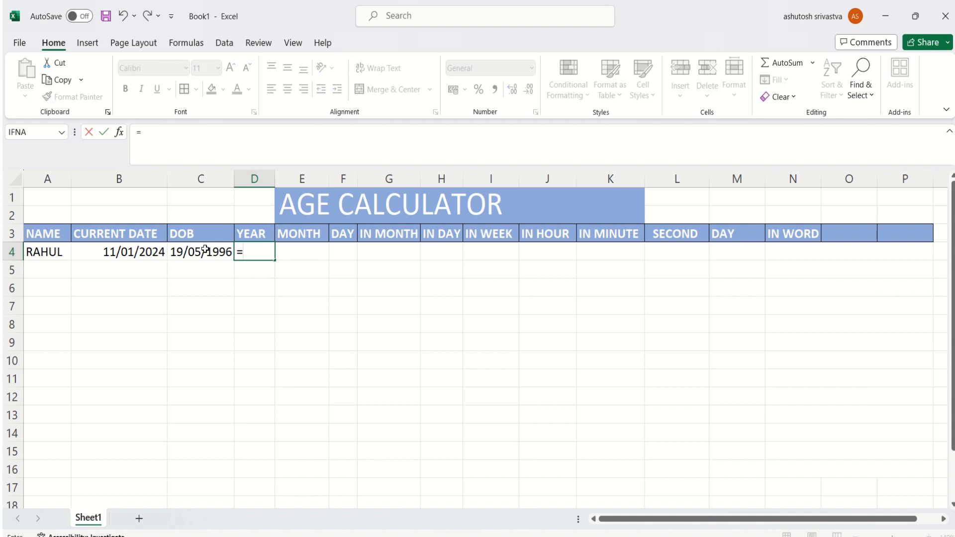
text(DATED)
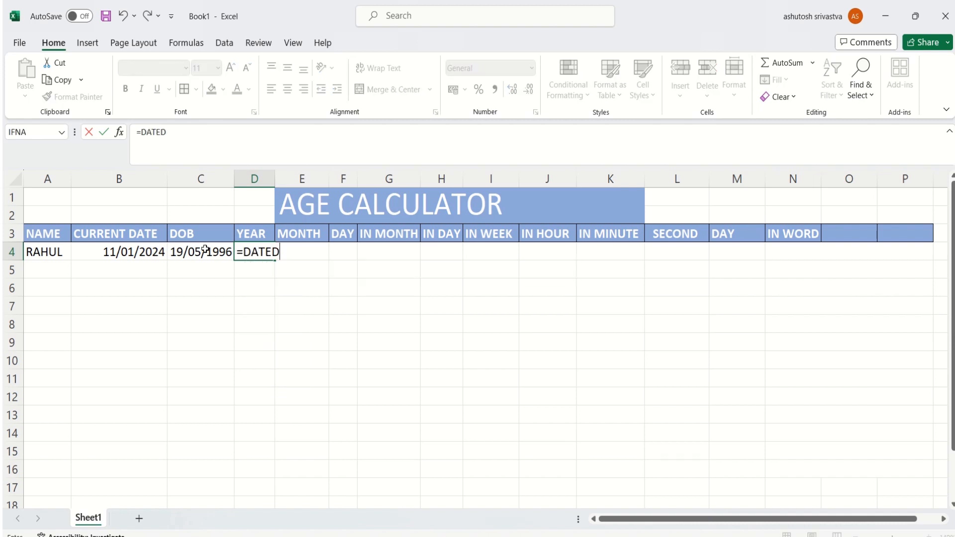
text(IF()
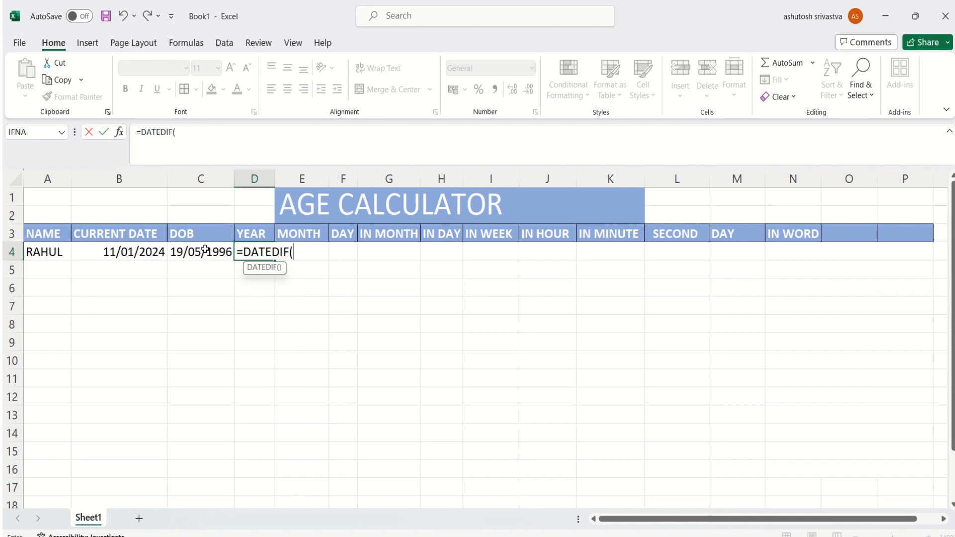
click(203, 249)
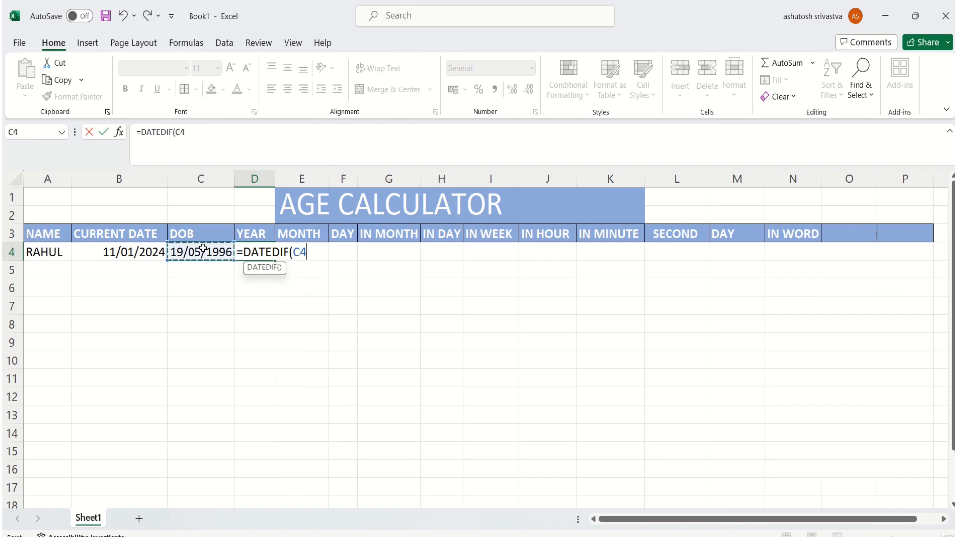
text(,)
click(133, 256)
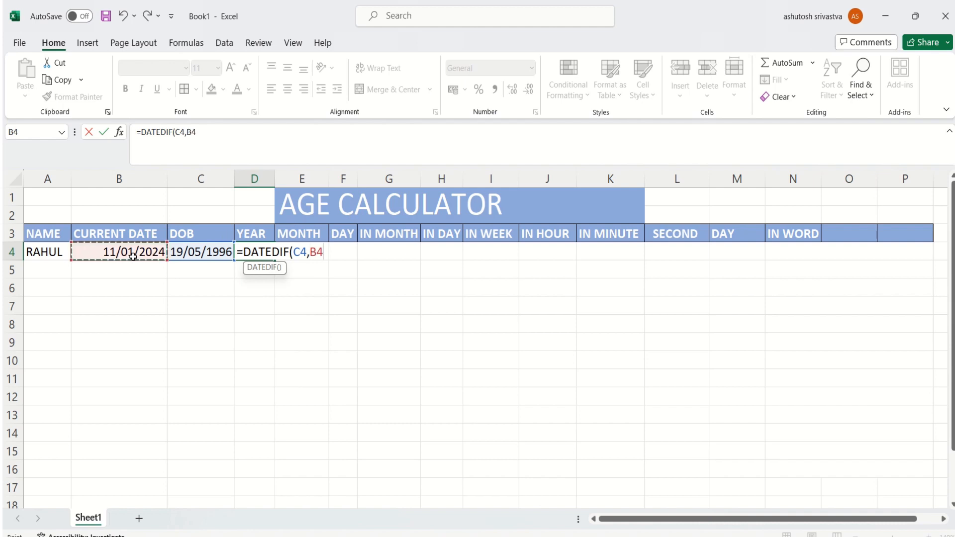
text(,"DDDD)
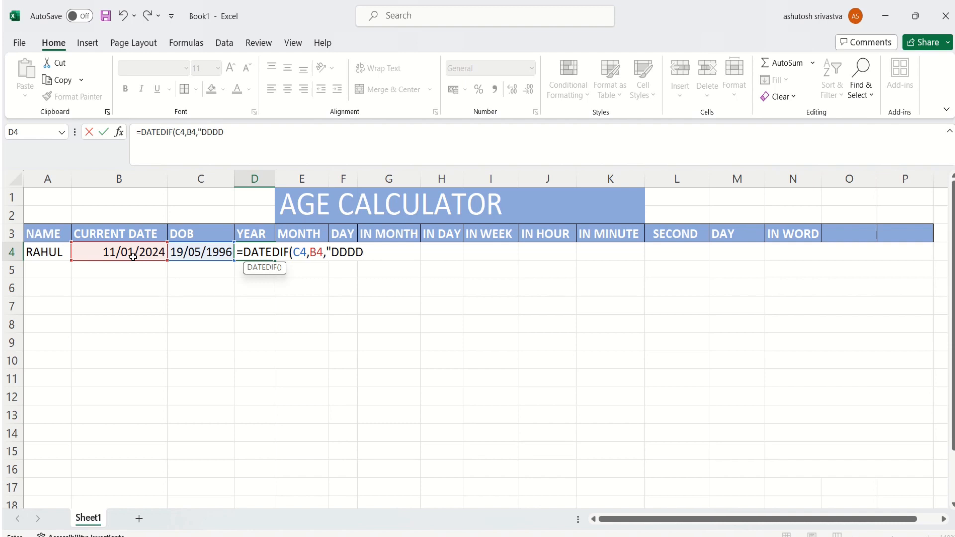
key(BackSpace)
key(BackSpace)
key(BackSpace)
key(BackSpace)
text(Y"))
key(Return)
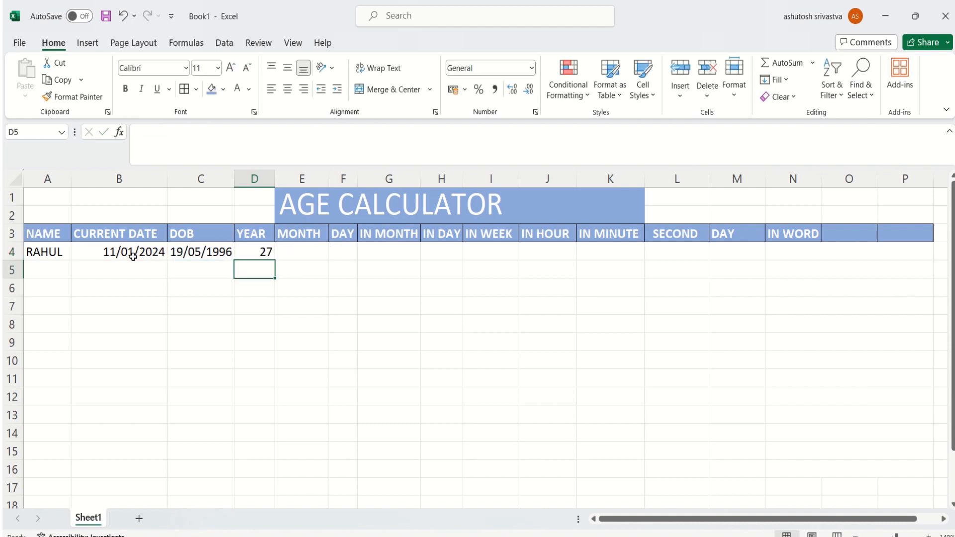
- Calculate the remaining months of age in cell E4 with the formula =DATEDIF(C4,B4,"YM")
key(Up)
key(Right)
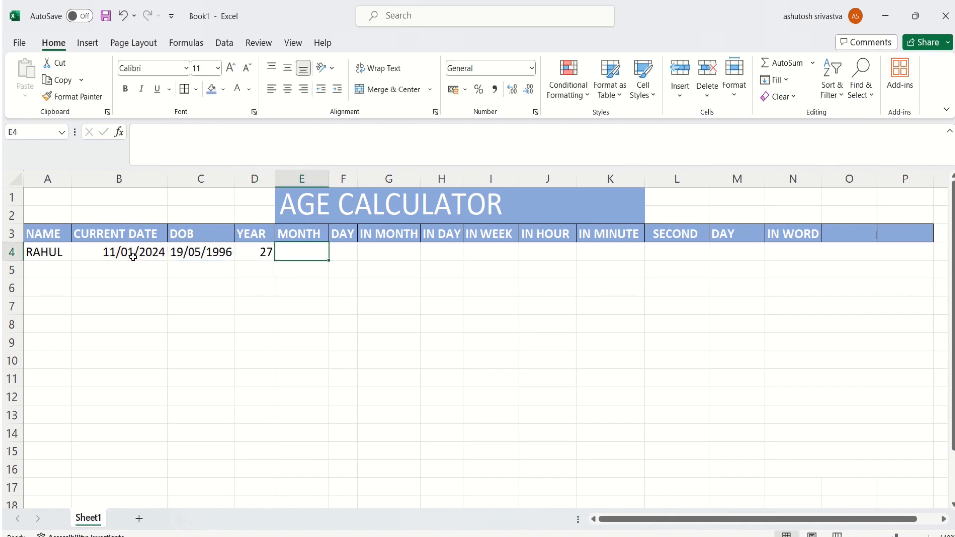
text(=DA)
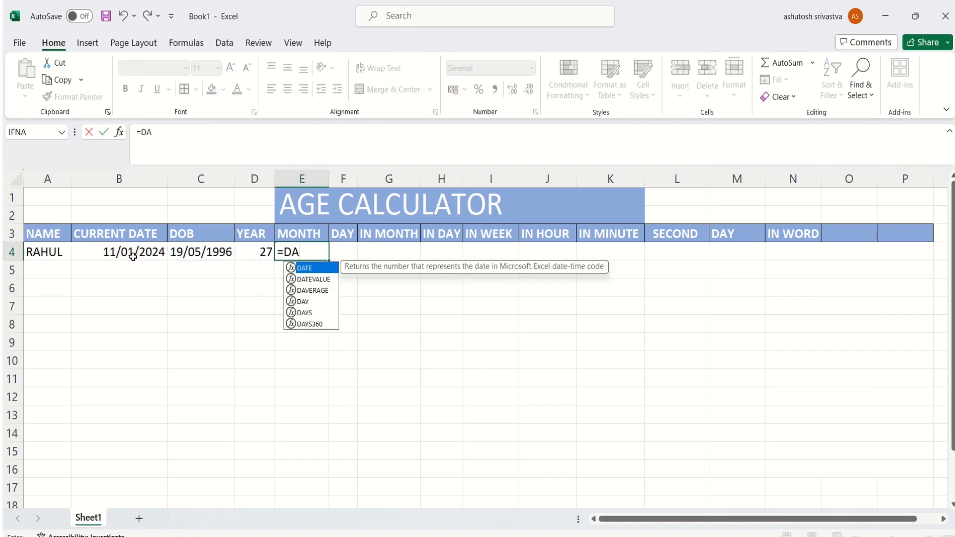
text(TEDI)
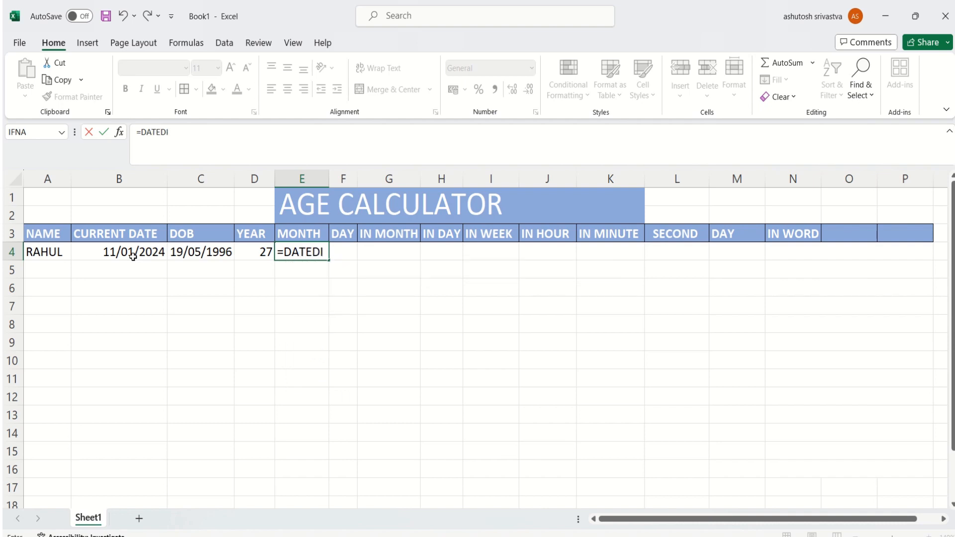
text(F()
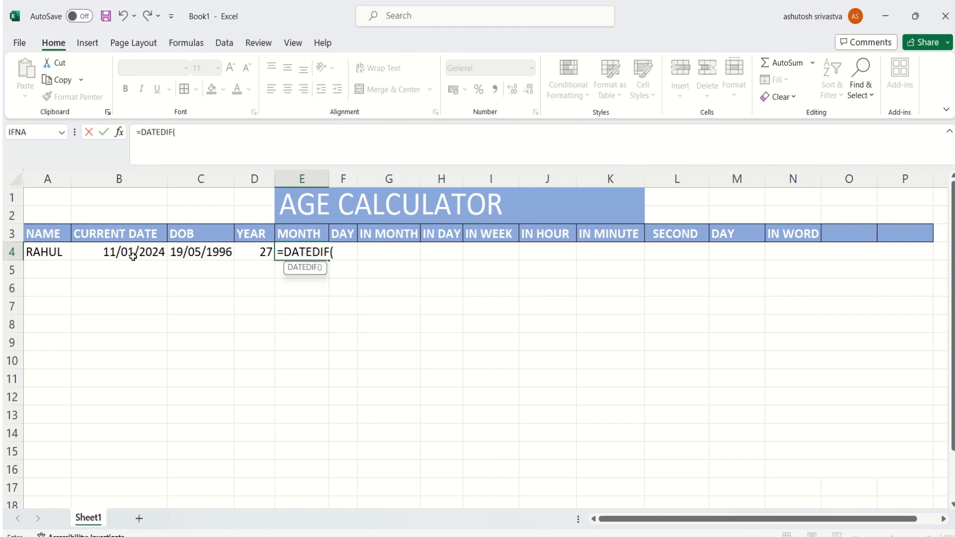
click(182, 251)
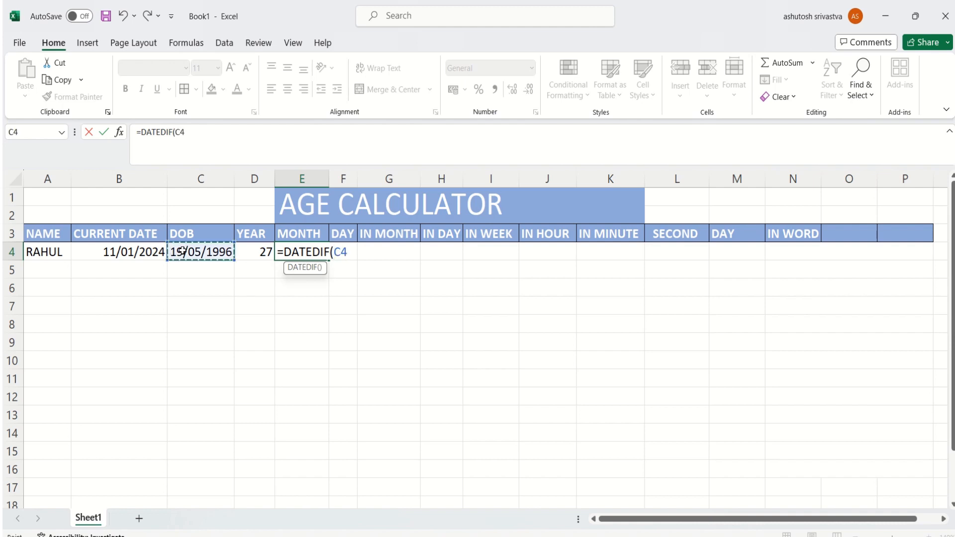
text(,)
click(141, 252)
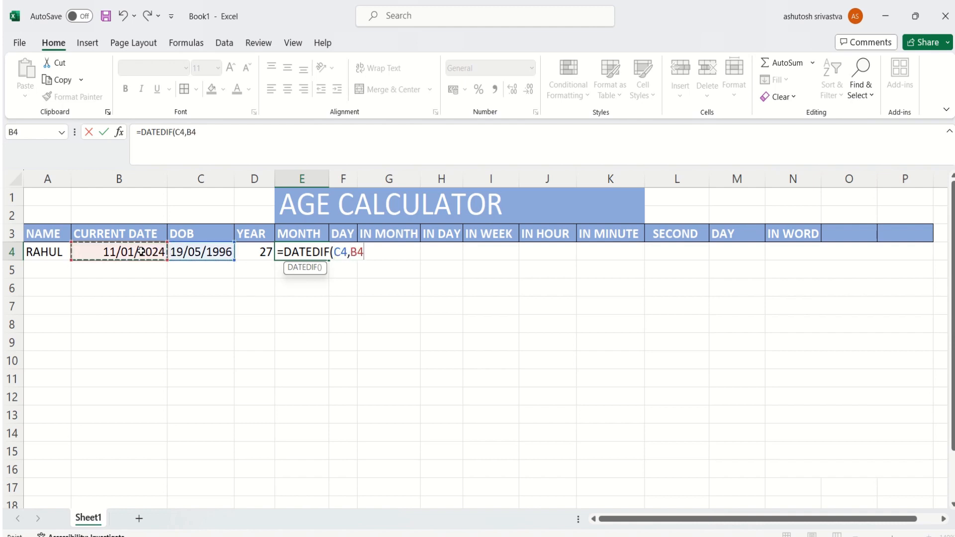
text(,")
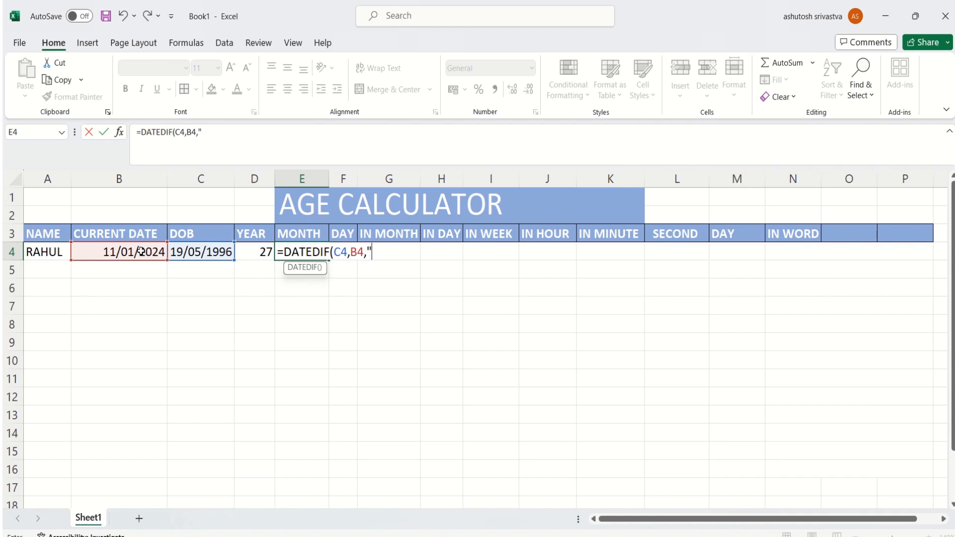
text(YM"))
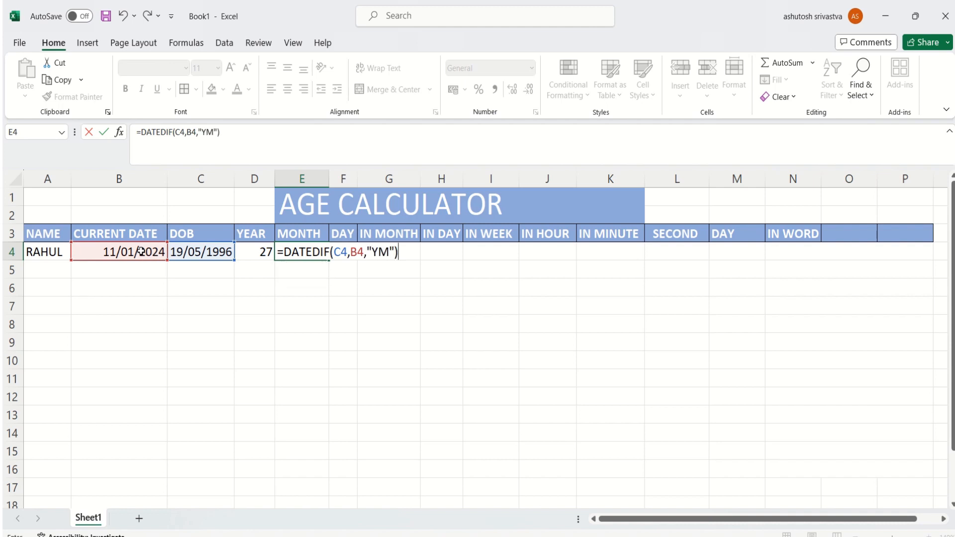
key(Return)
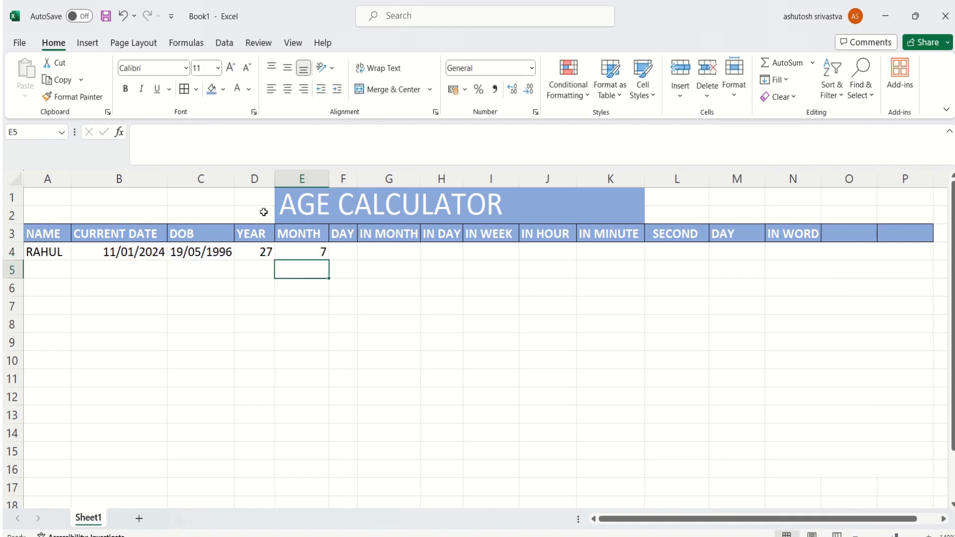
- Calculate the remaining days of age in cell F4 with the formula =DATEDIF(C4,B4,"MD")
click(349, 250)
text(=)
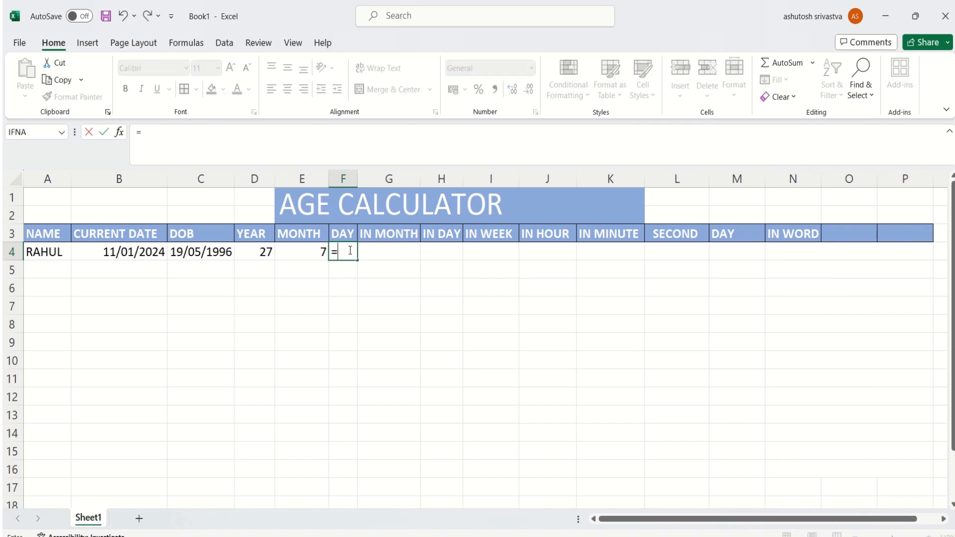
text(DA)
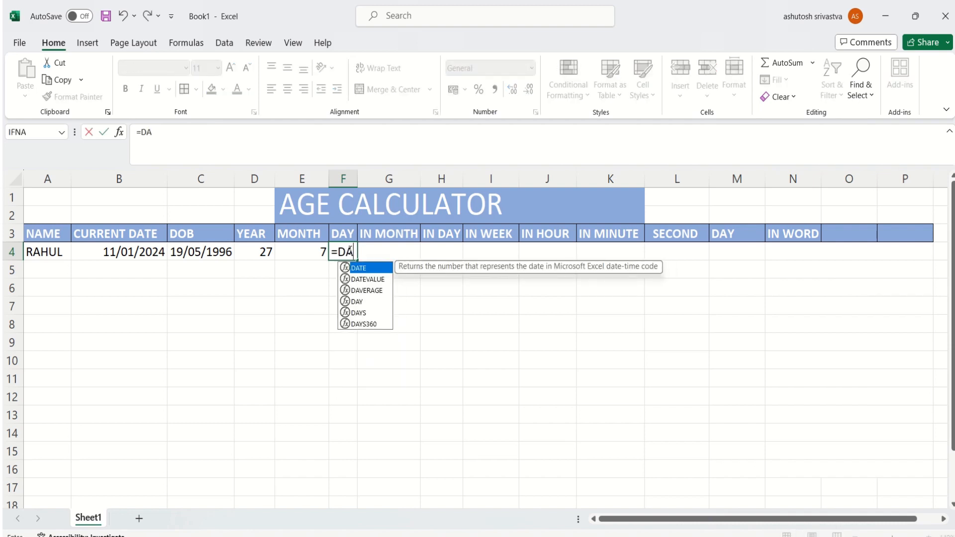
text(TEDIF)
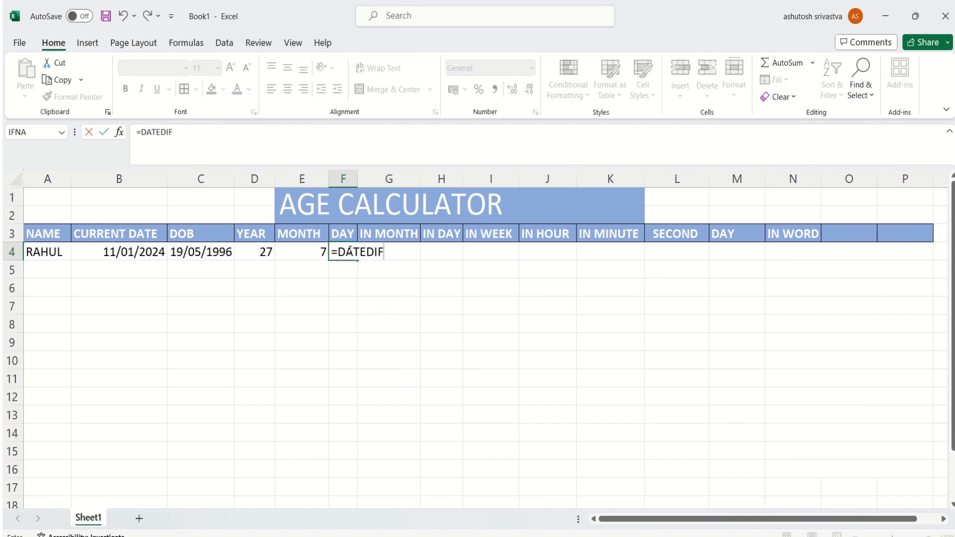
text(()
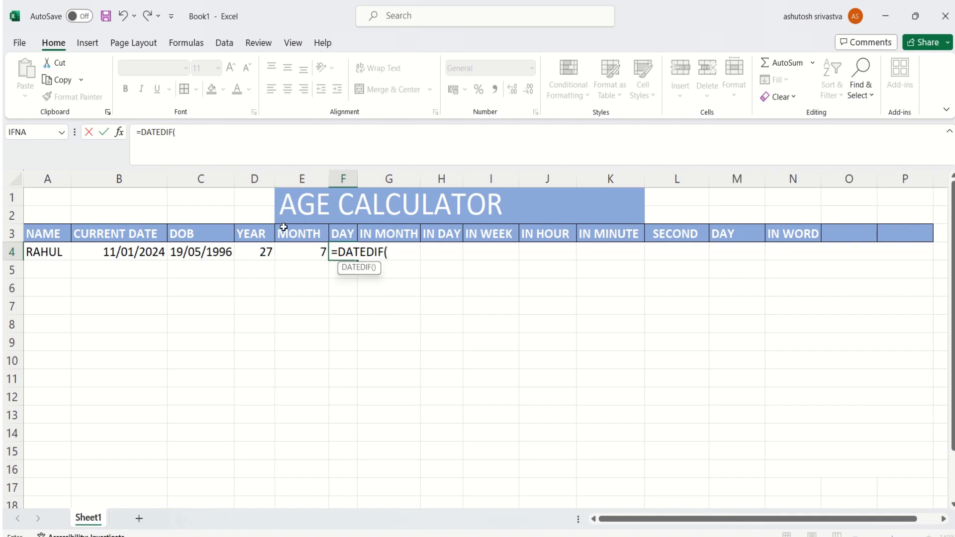
click(194, 252)
text(,)
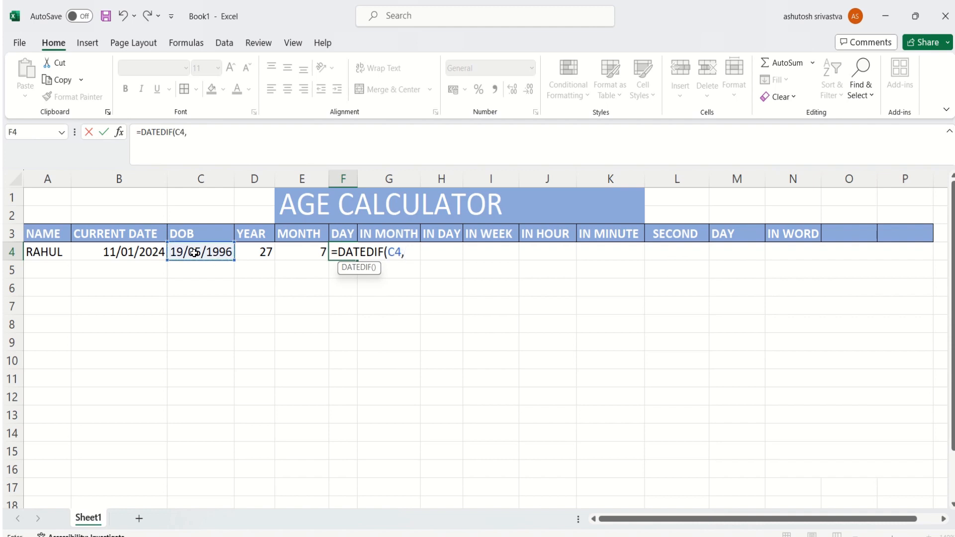
click(118, 259)
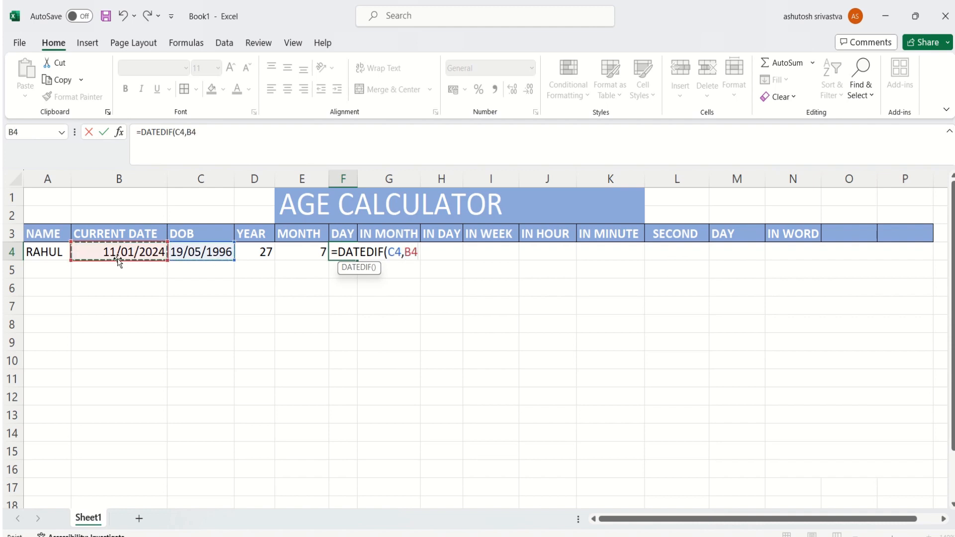
text(,"MD"))
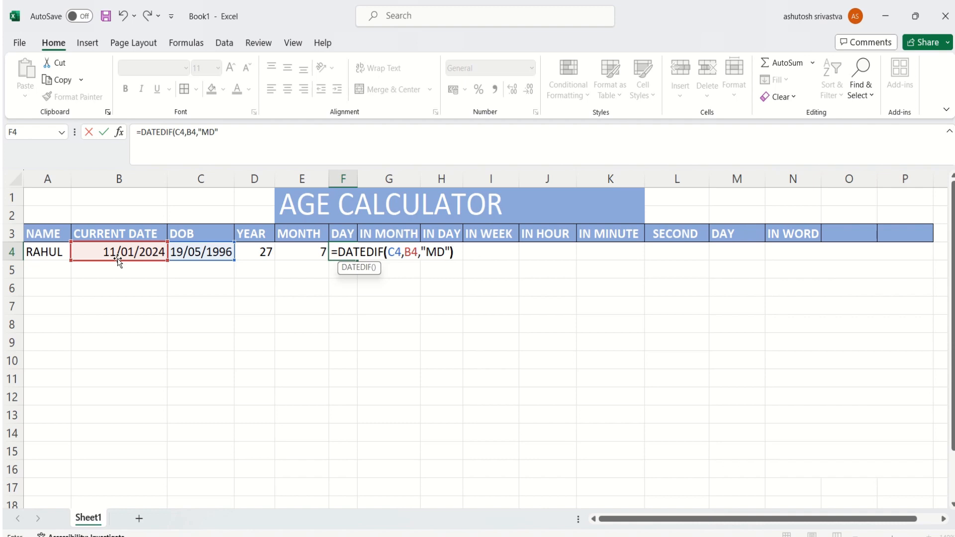
key(Return)
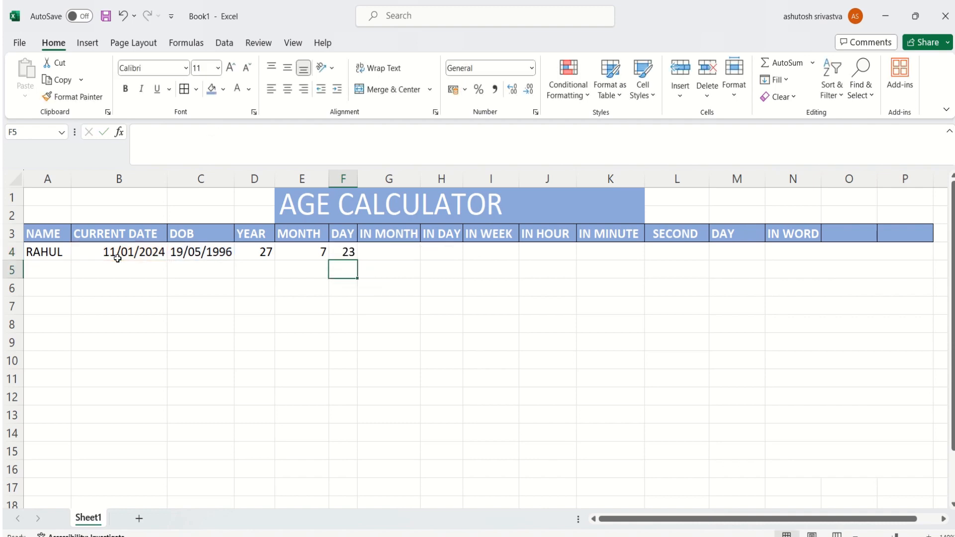
- Calculate the total age in months in cell G4 under IN MONTH with the formula =DATEDIF(C4,B4,"M")
double_click(377, 250)
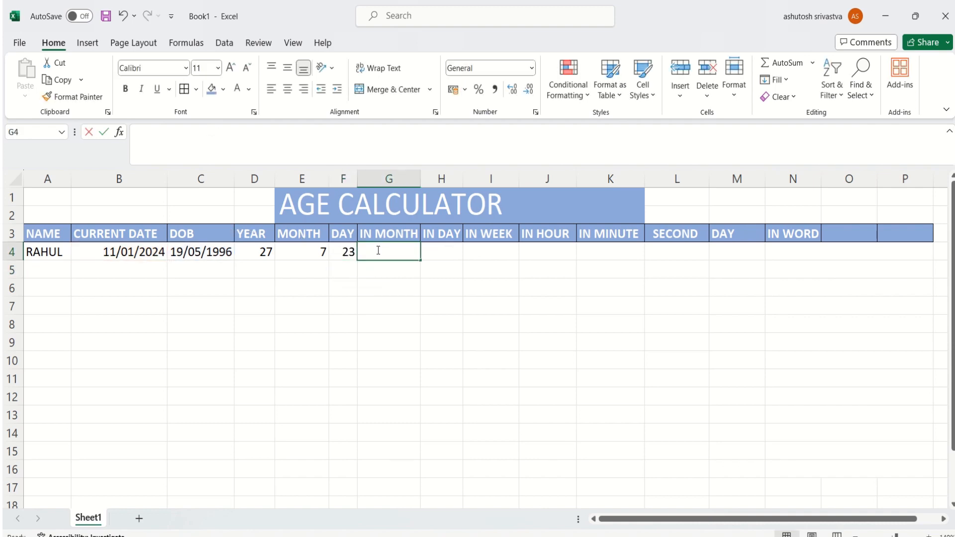
click(380, 301)
click(377, 249)
text(=)
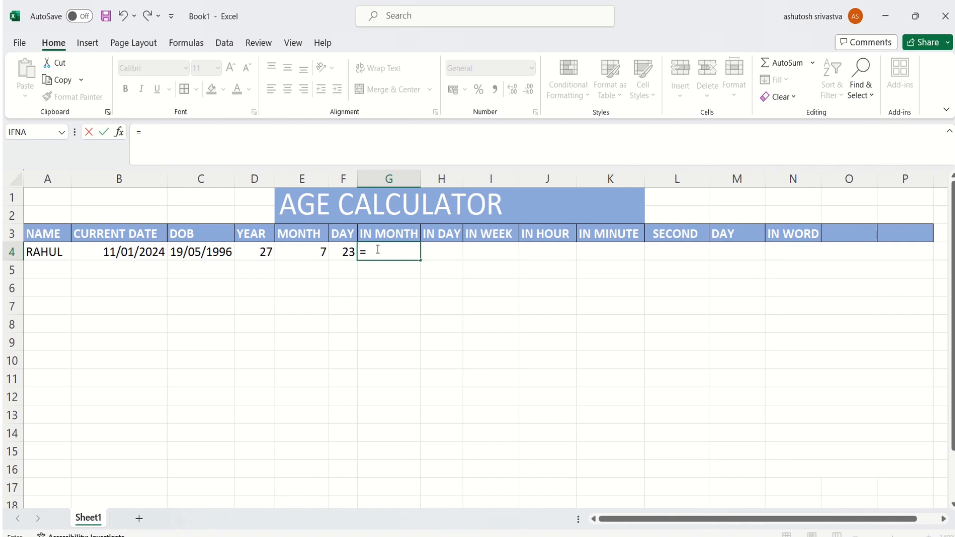
text(DAT)
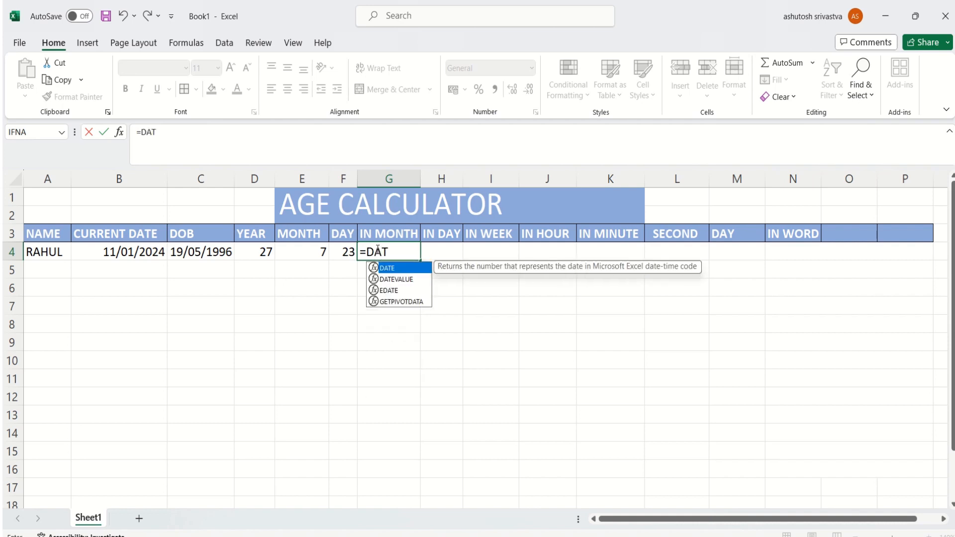
text(EDIF)
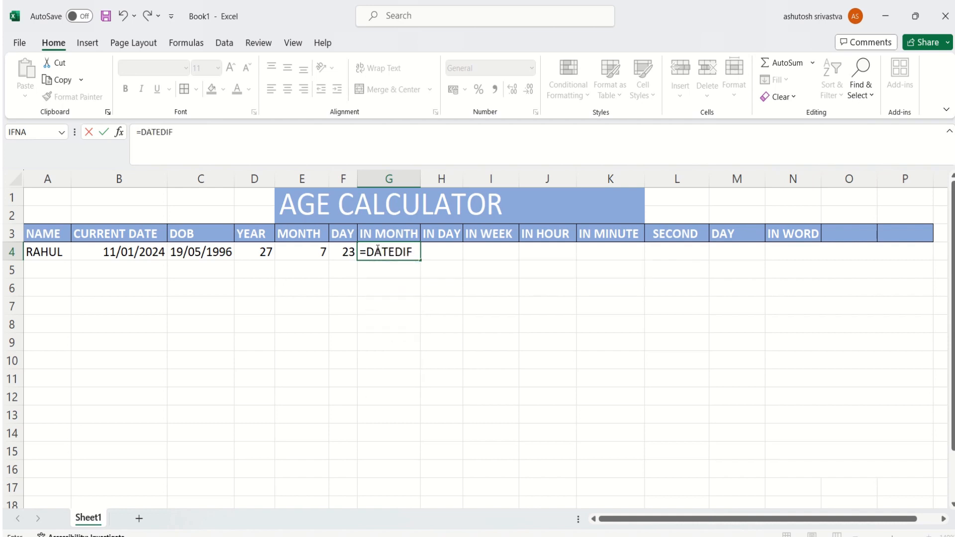
text(()
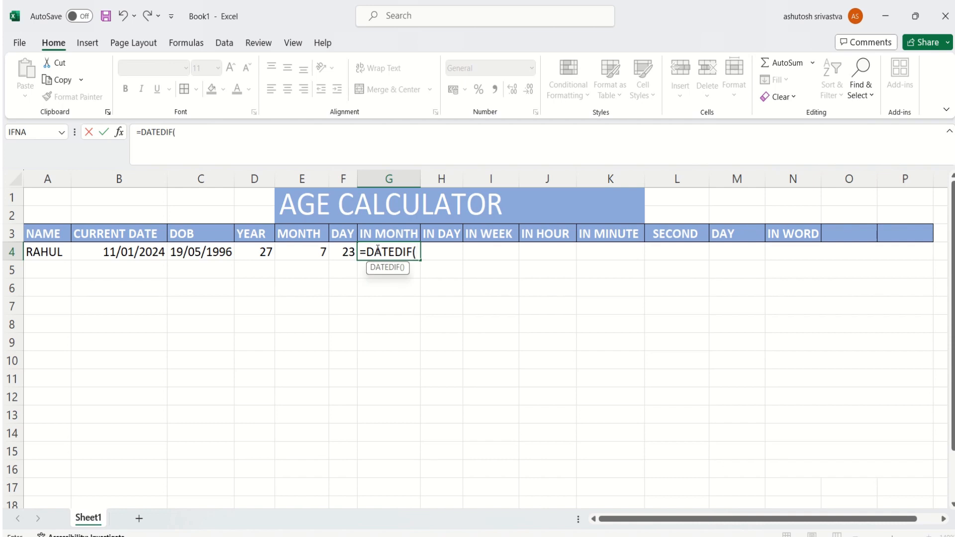
click(219, 250)
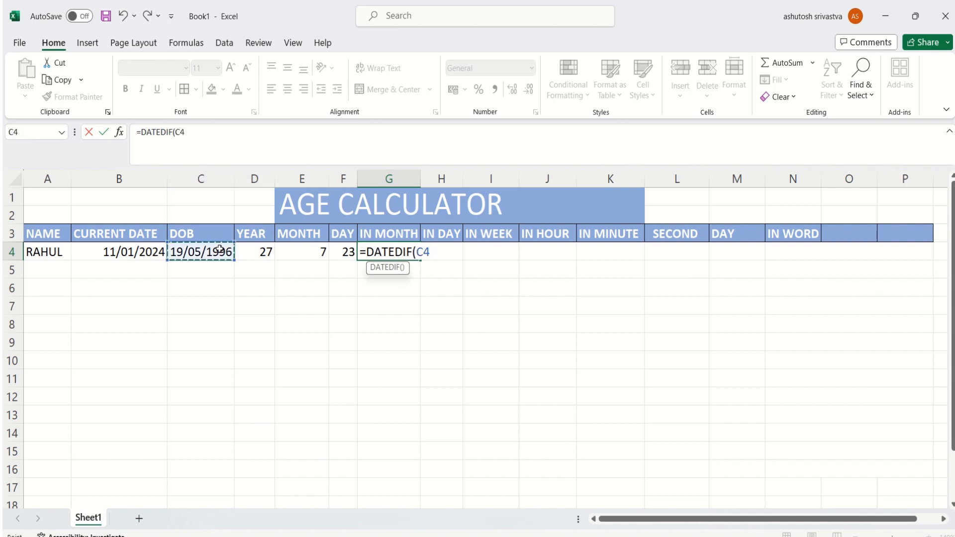
text(,)
click(130, 245)
text(,)
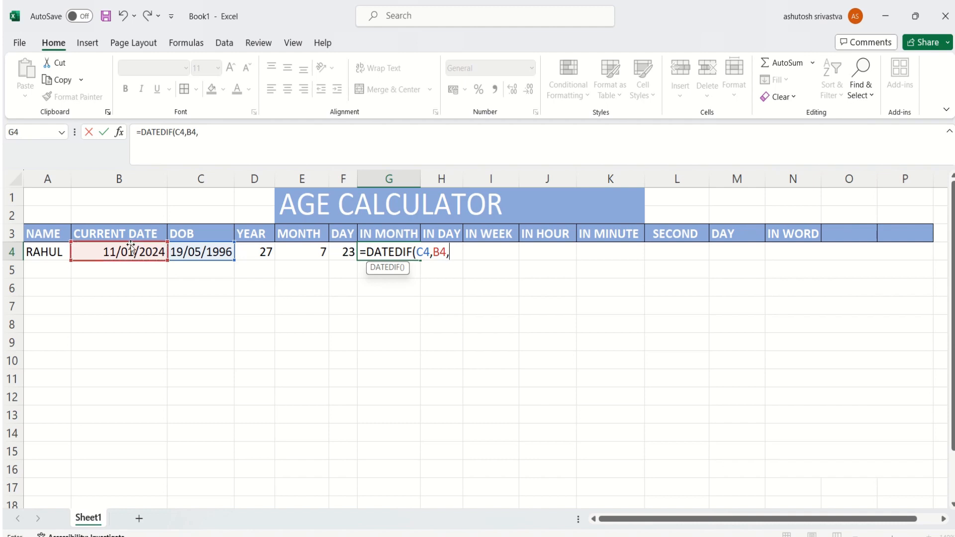
text("M"))
key(Return)
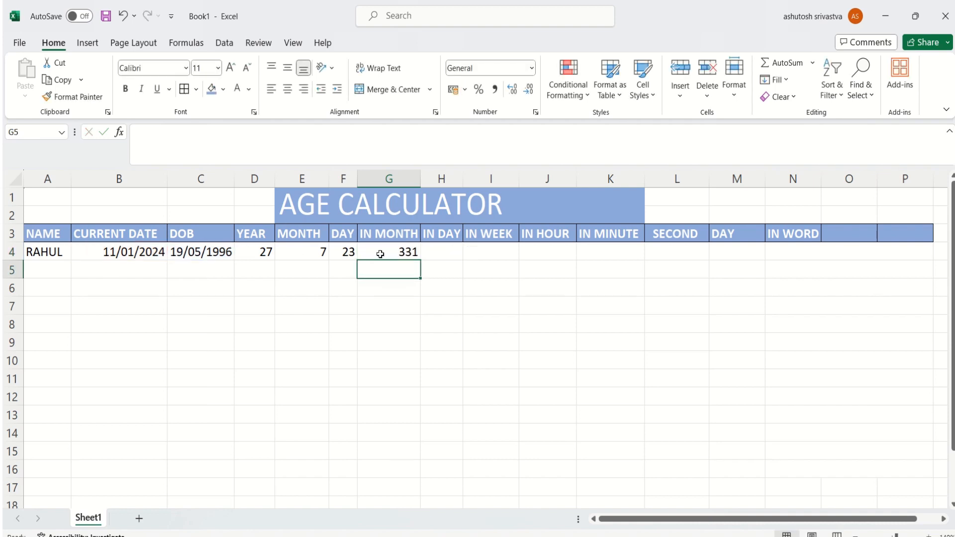
- Begin a DATEDIF formula in cell H4 under IN DAY
click(443, 250)
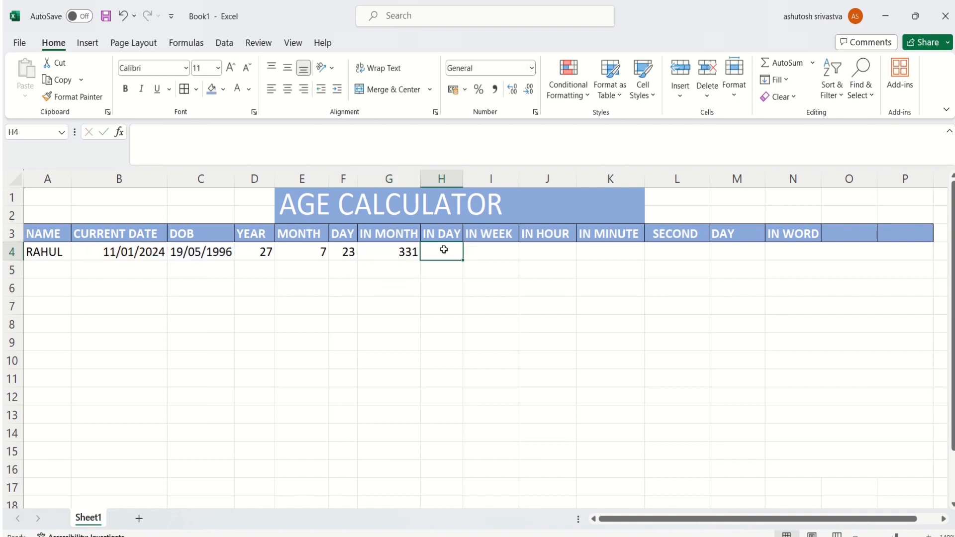
text(=)
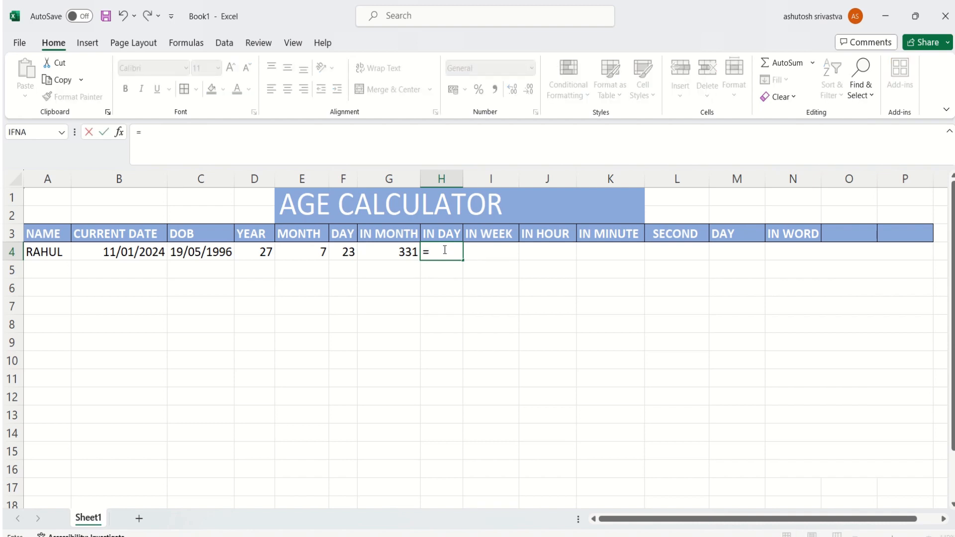
text(DATEDIF()
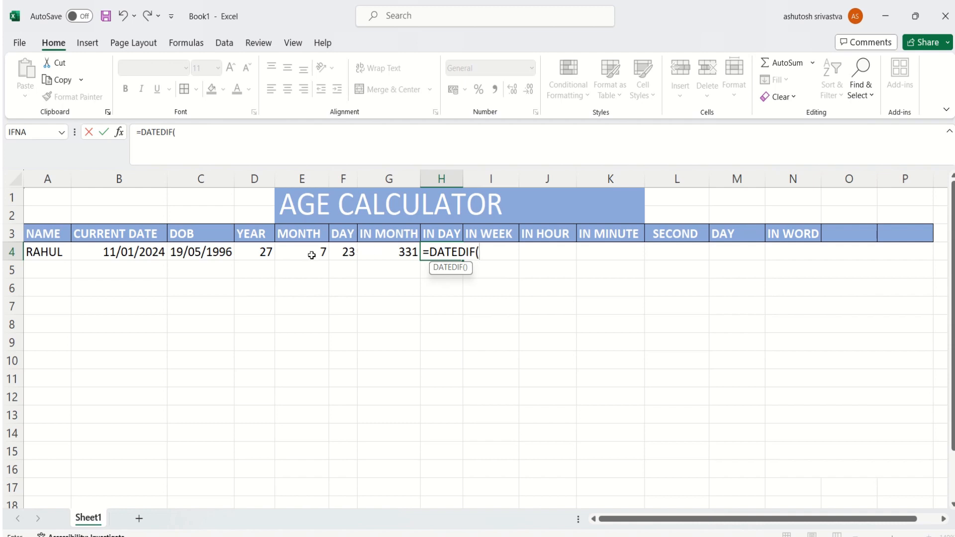
click(239, 251)
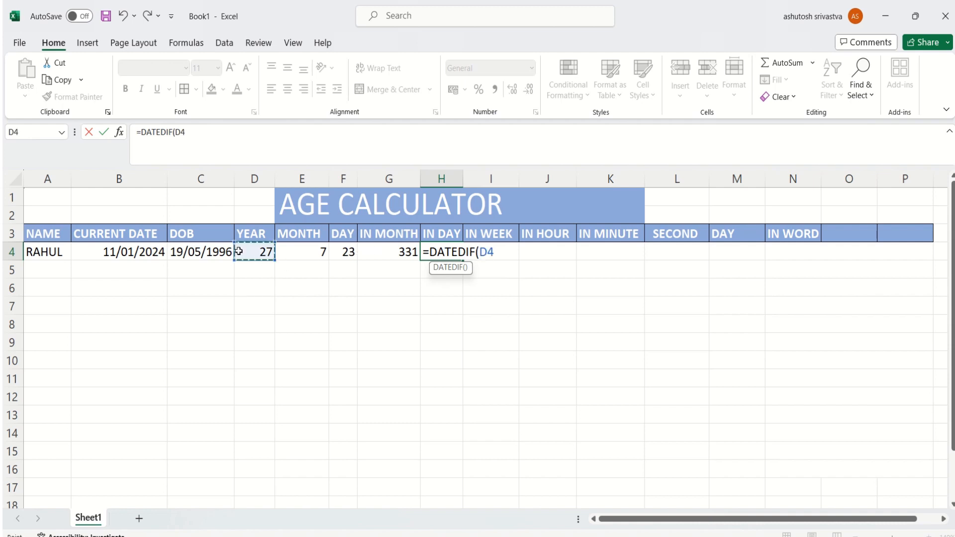
text(,)
click(239, 251)
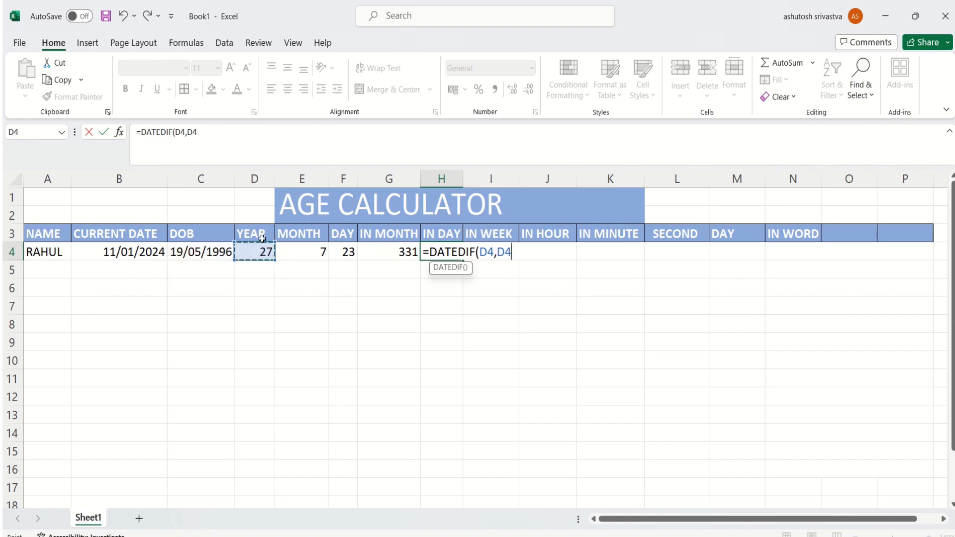
key(BackSpace)
key(BackSpace)
key(BackSpace)
key(BackSpace)
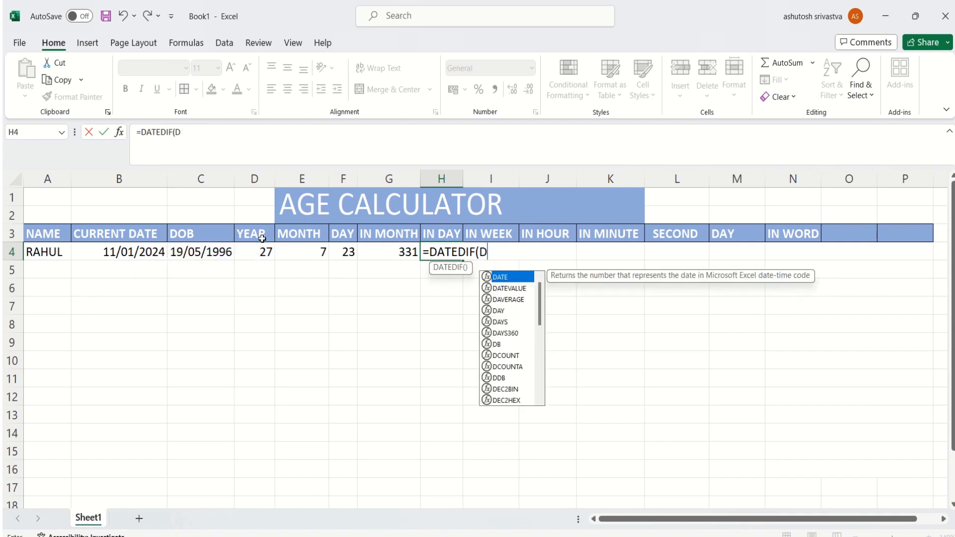
- Complete the total-days formula in cell H4 as =DATEDIF(C4,B4,"D")
click(201, 250)
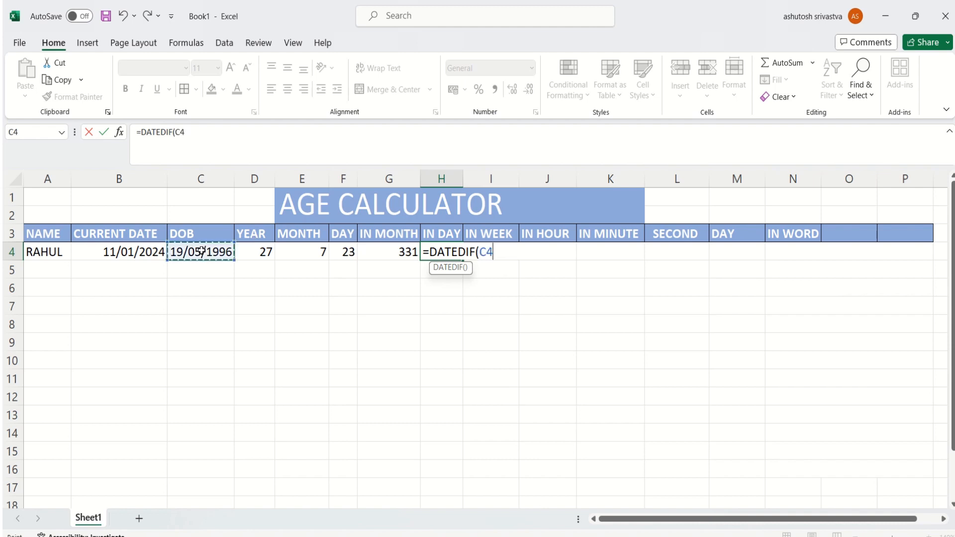
text(,)
click(109, 254)
text(,)
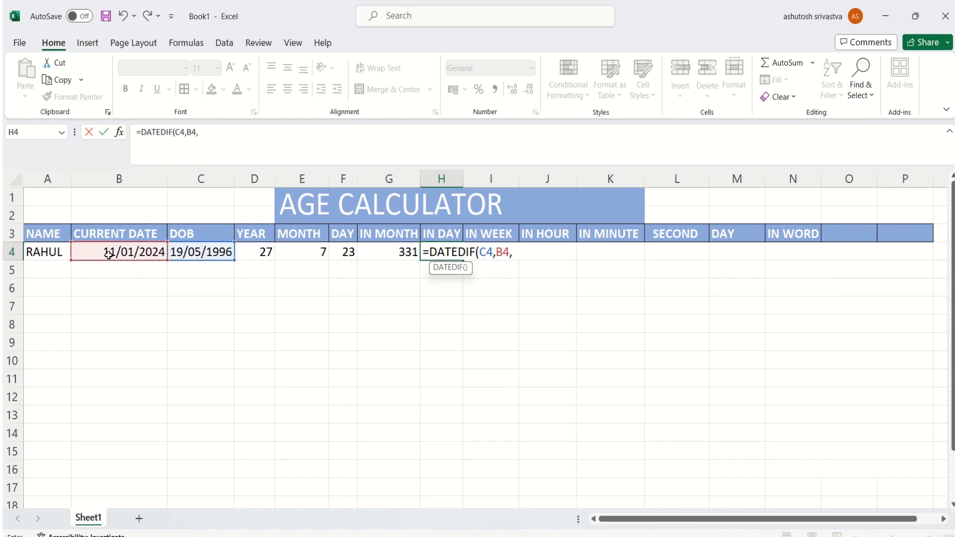
text("D"))
key(Return)
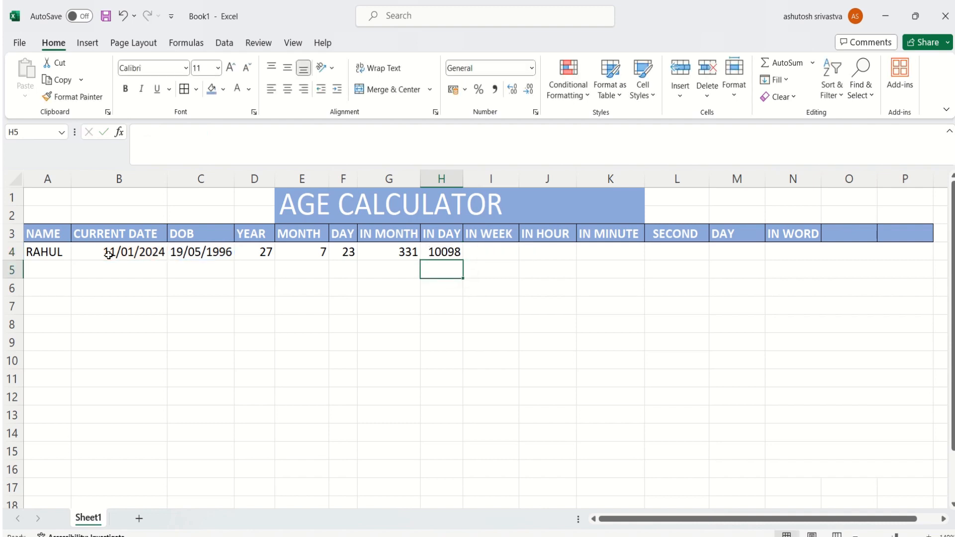
- Calculate the age in weeks in cell I4 under IN WEEK with the formula =H4/7
click(502, 249)
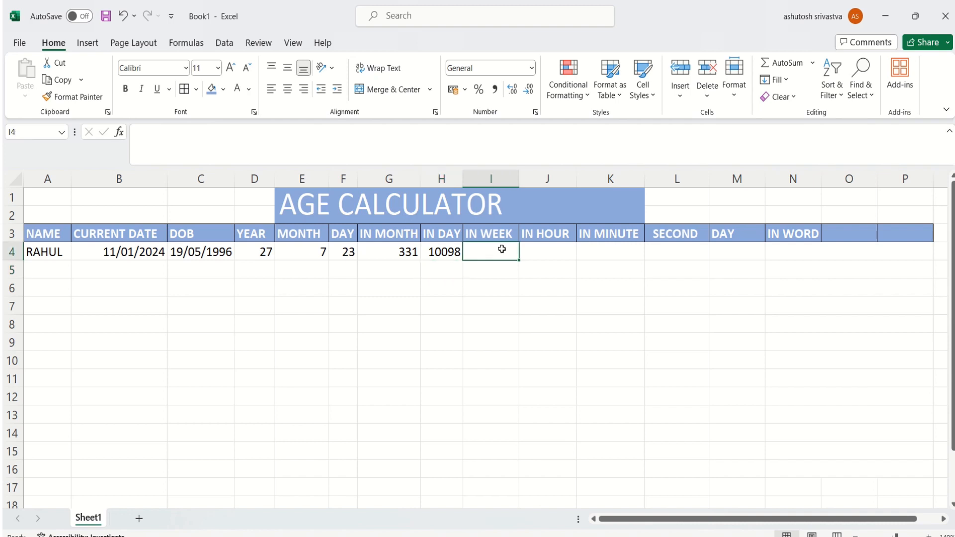
text(=)
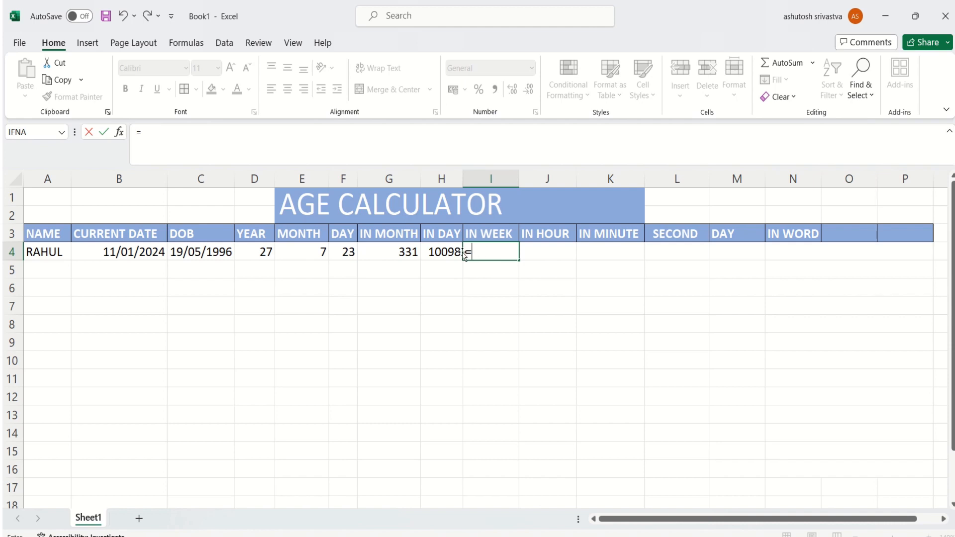
click(442, 252)
text(/)
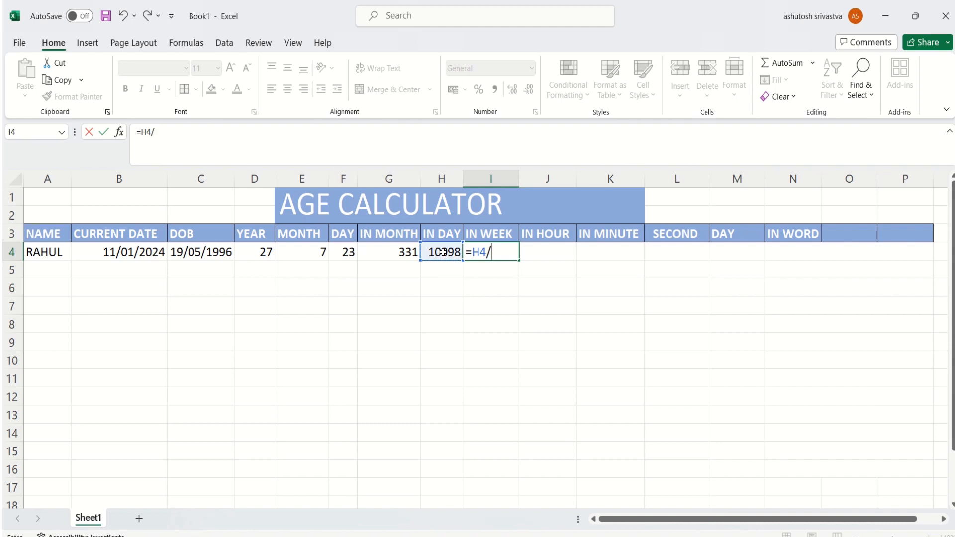
text(7)
key(Return)
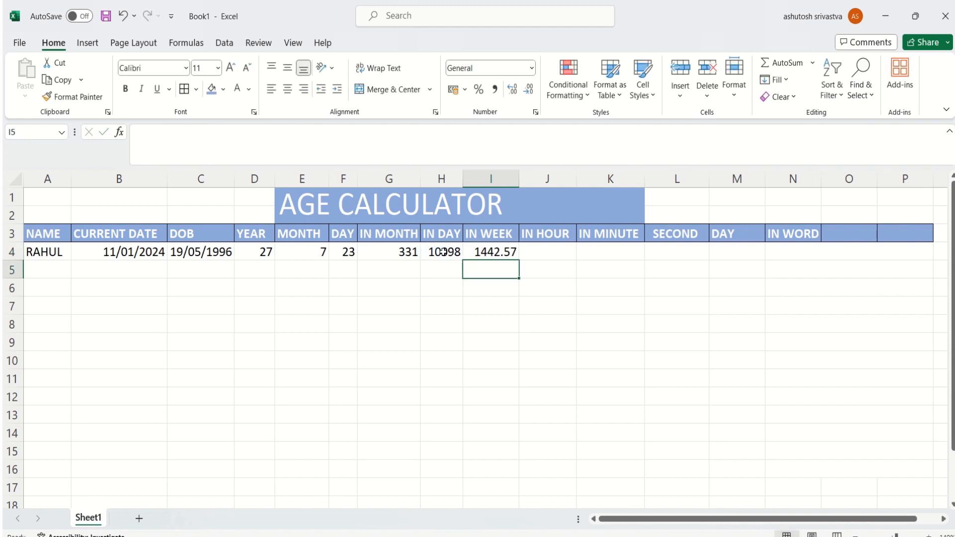
- Calculate the age in hours in cell J4 under IN HOUR with the formula =H4*24
click(541, 254)
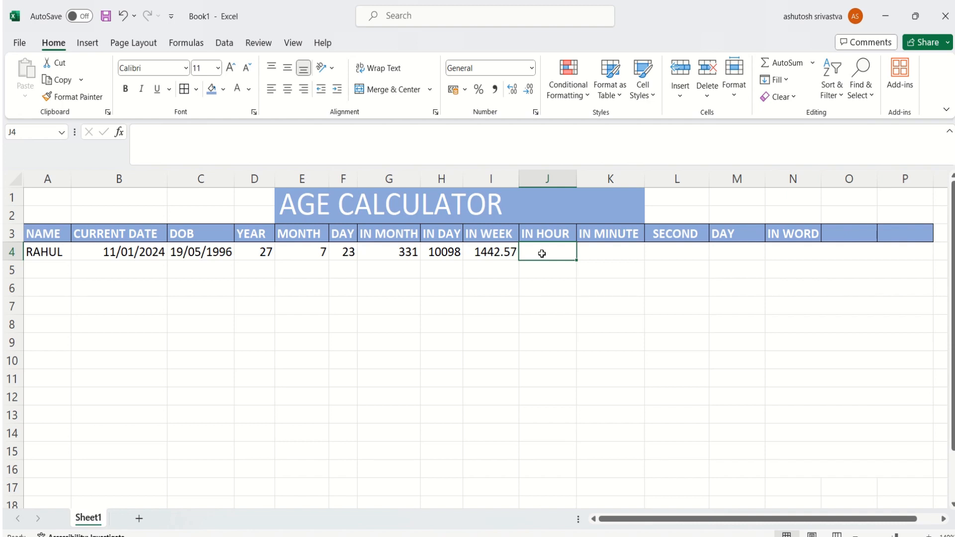
text(=)
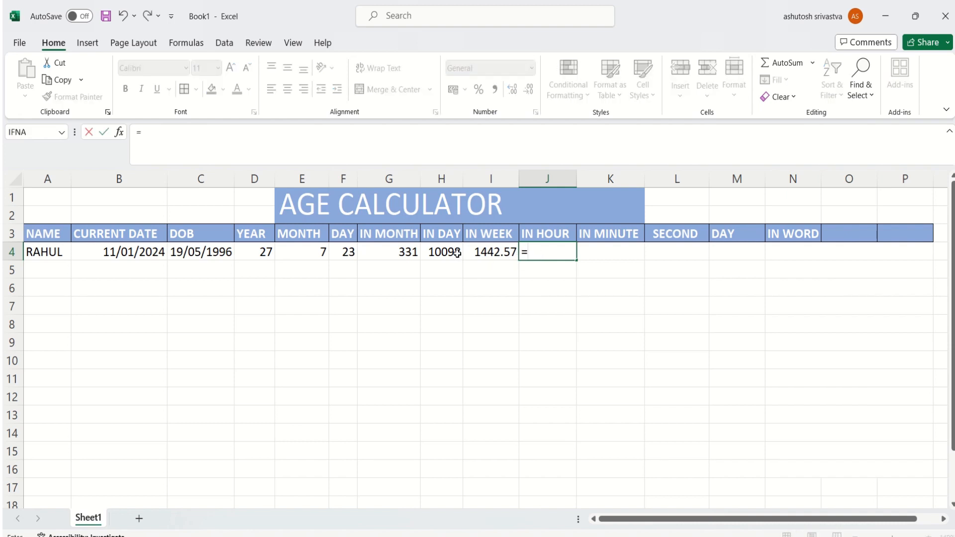
click(457, 253)
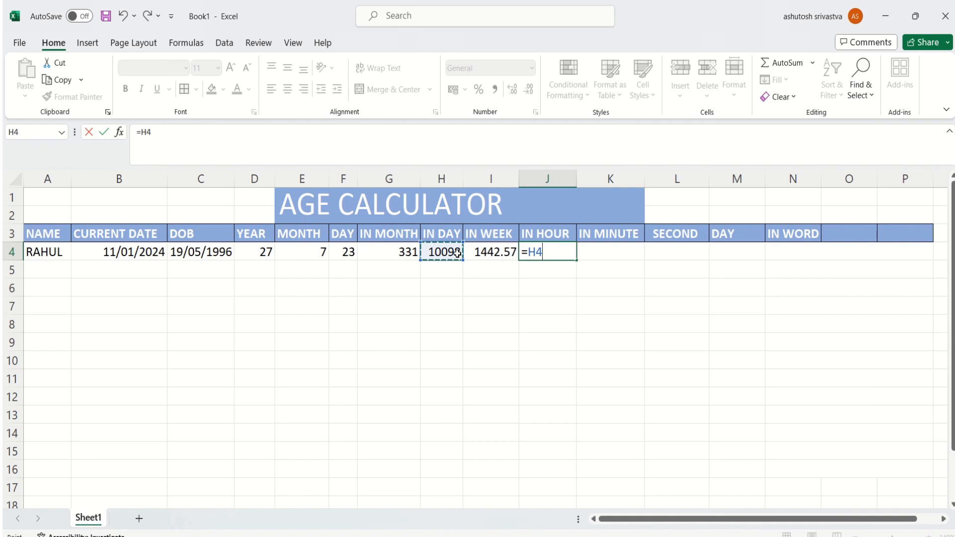
text(*24)
key(Return)
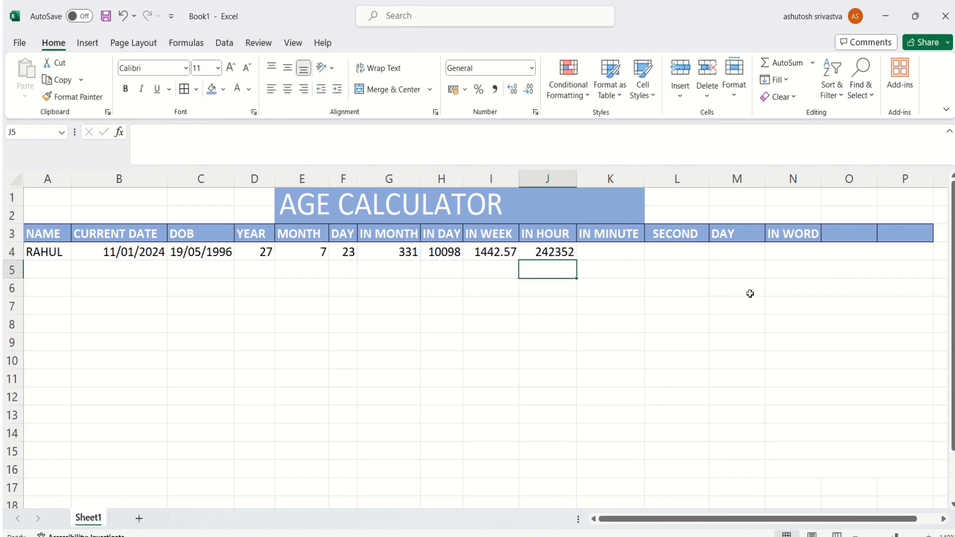
- Calculate the age in minutes in cell K4 under IN MINUTE with the formula =J4*60
click(626, 254)
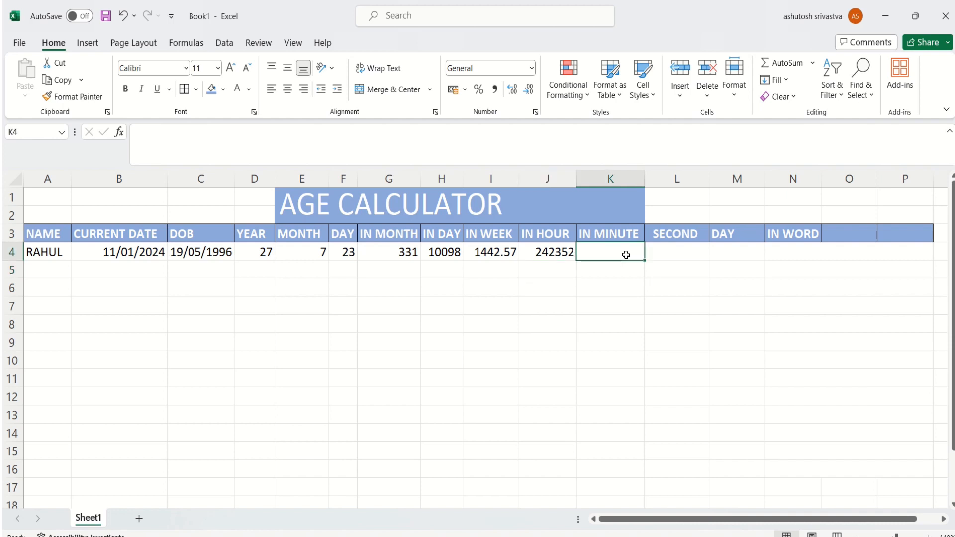
text(=)
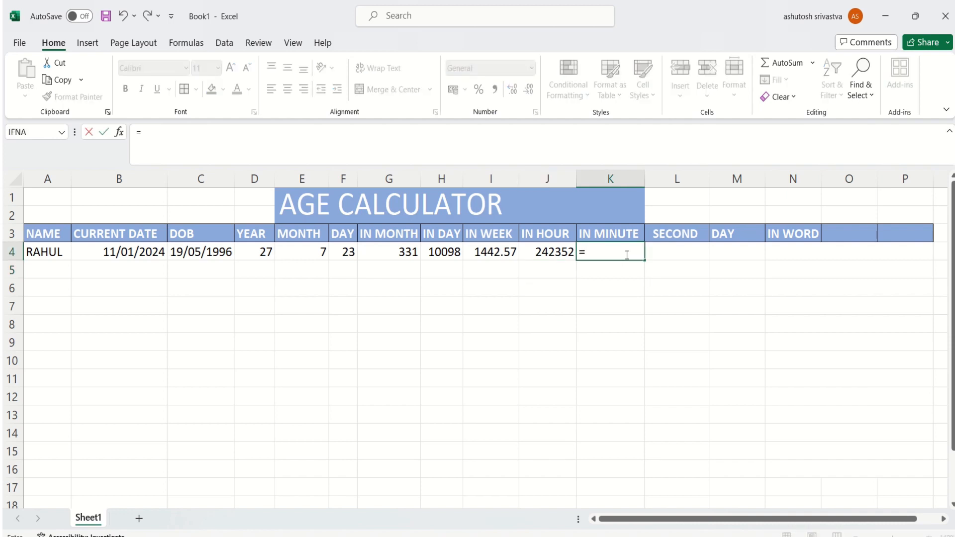
click(535, 250)
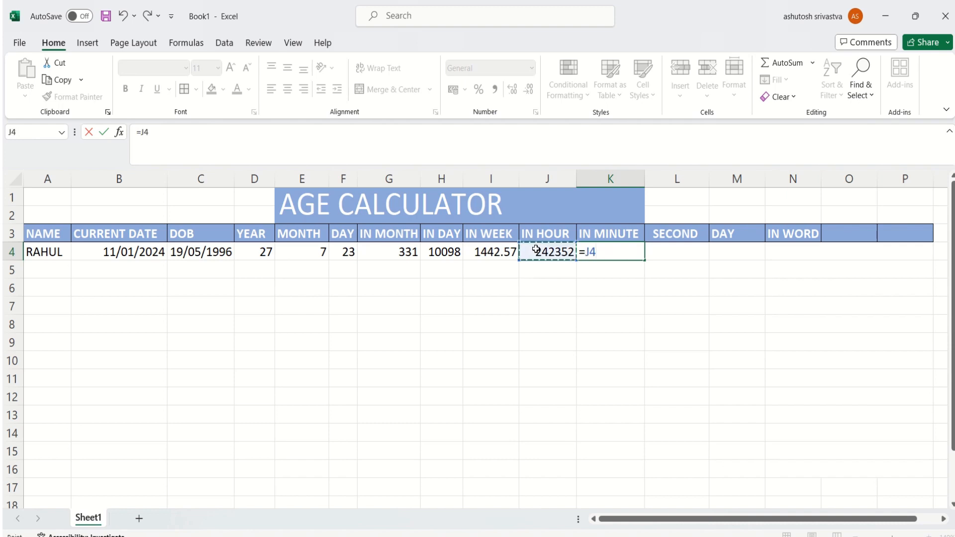
text(*60)
key(Return)
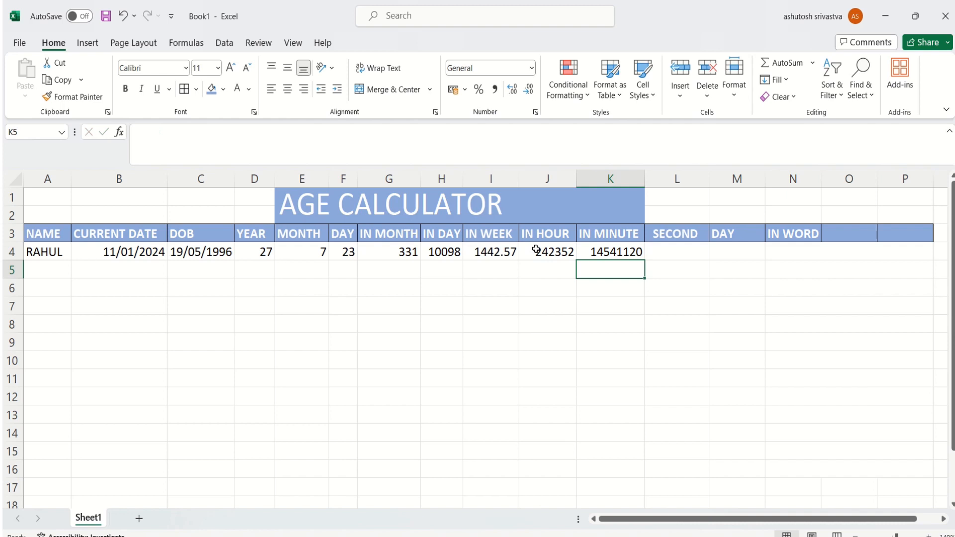
- Calculate the age in seconds in cell L4 under SECOND with the formula =K4*60
click(699, 255)
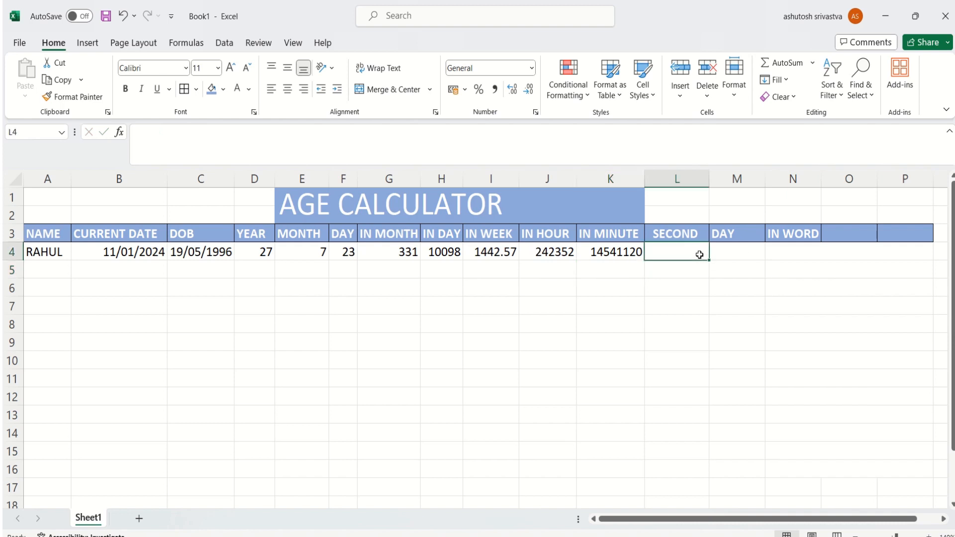
text(=)
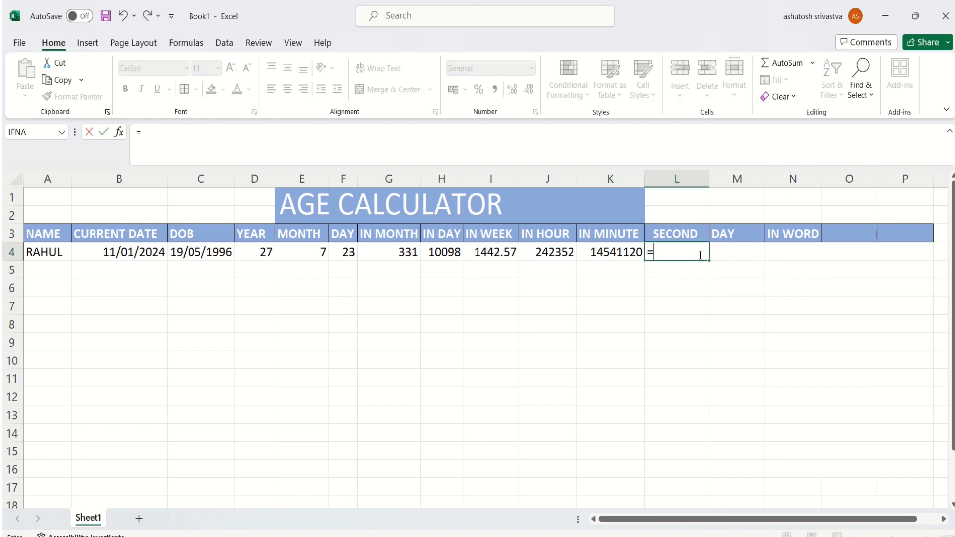
click(611, 250)
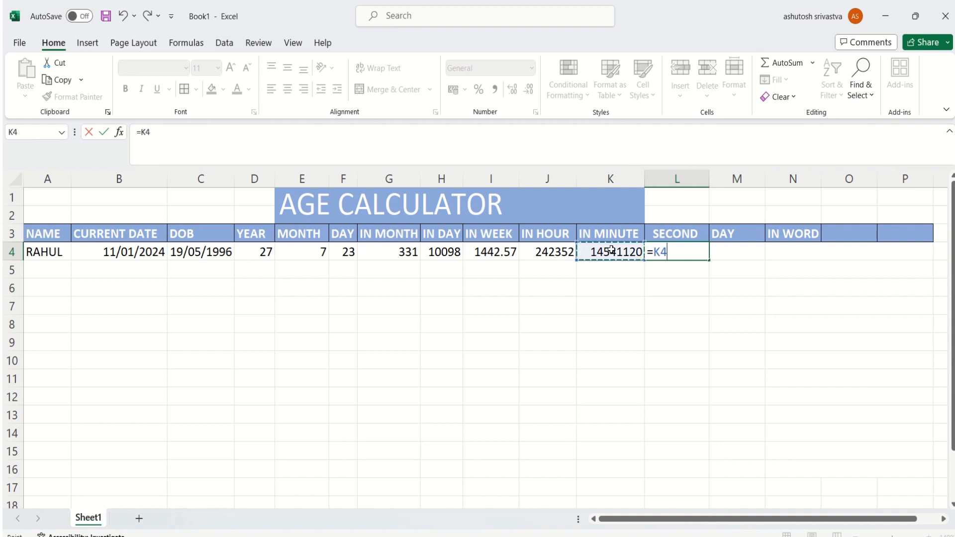
text(*60)
key(Return)
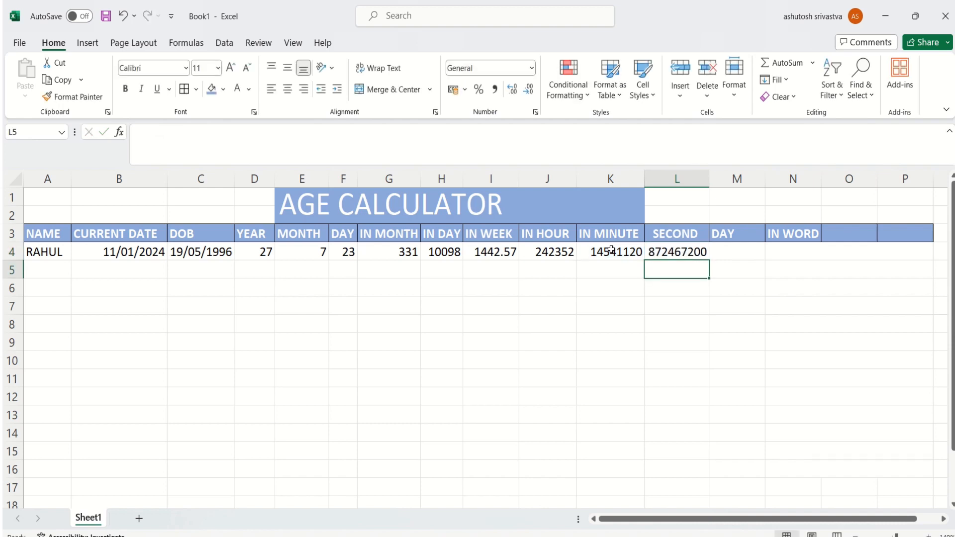
- Derive the full weekday name of the birth date in cell M4 under DAY with =TEXT(C4,"DDDD")
click(757, 250)
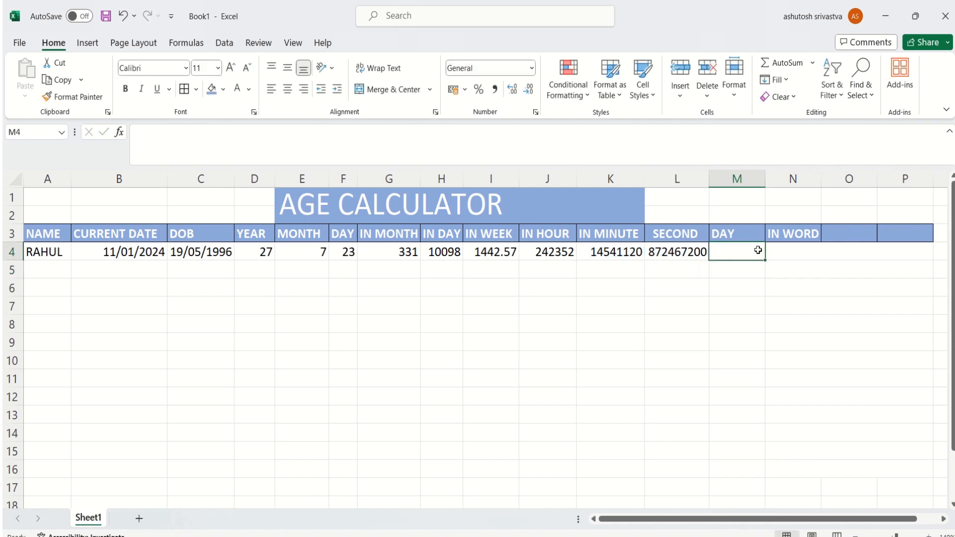
text(=T)
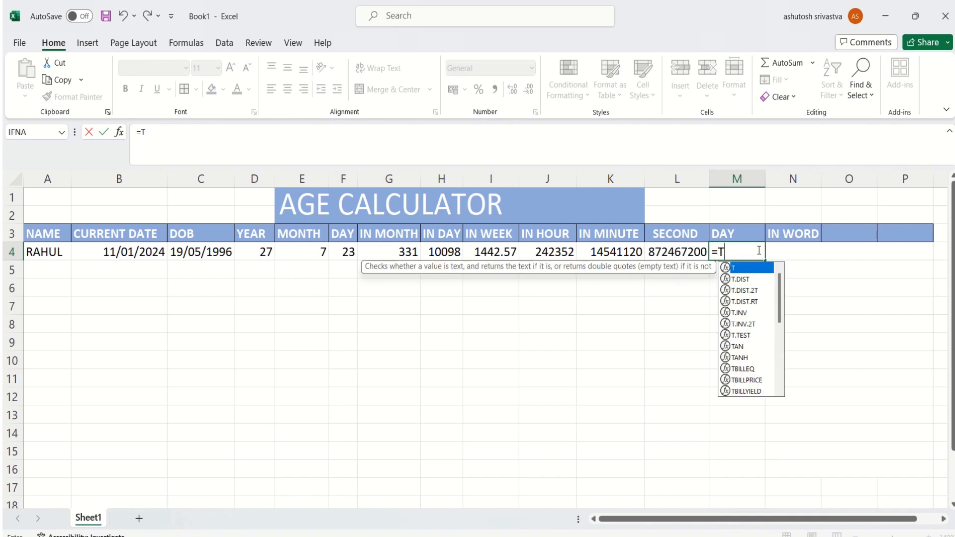
text(EXT()
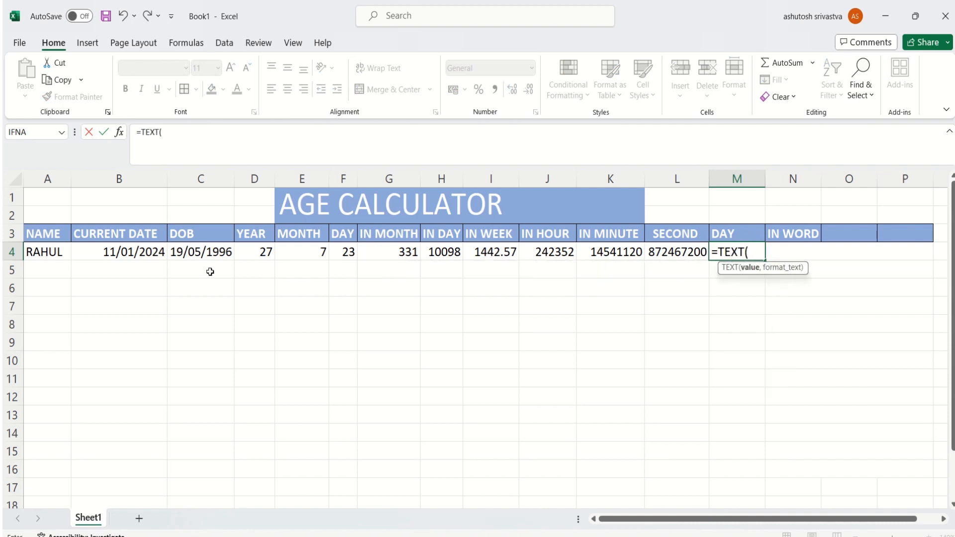
click(214, 254)
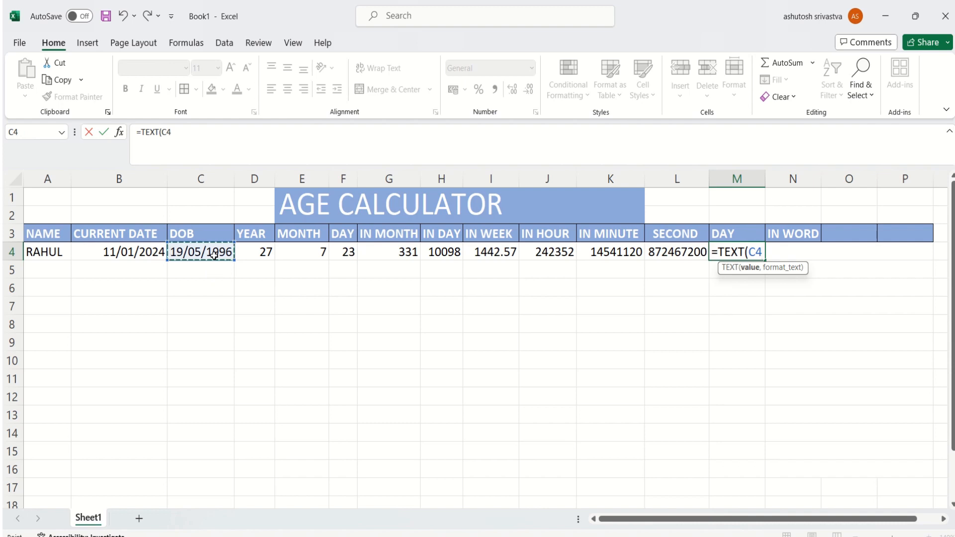
text(,"DD)
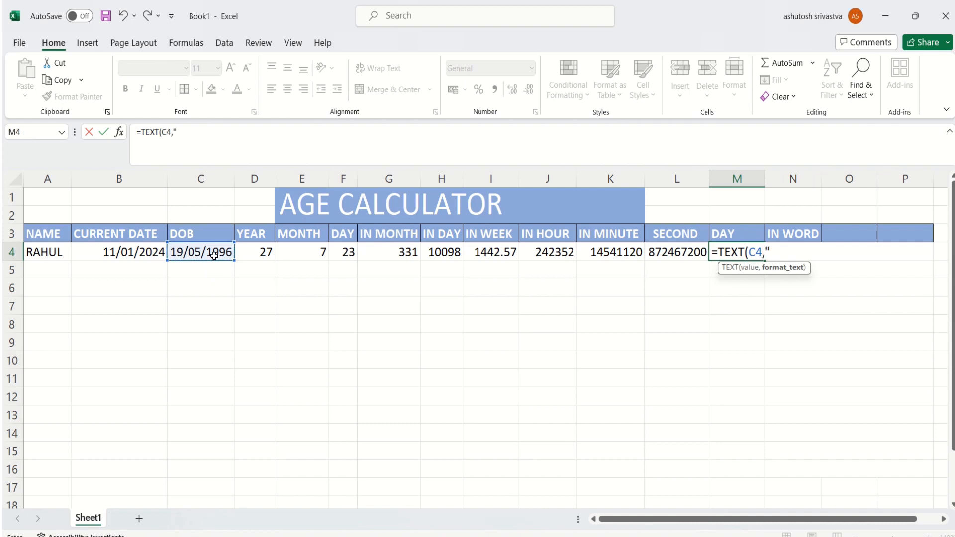
text(DD"))
key(Return)
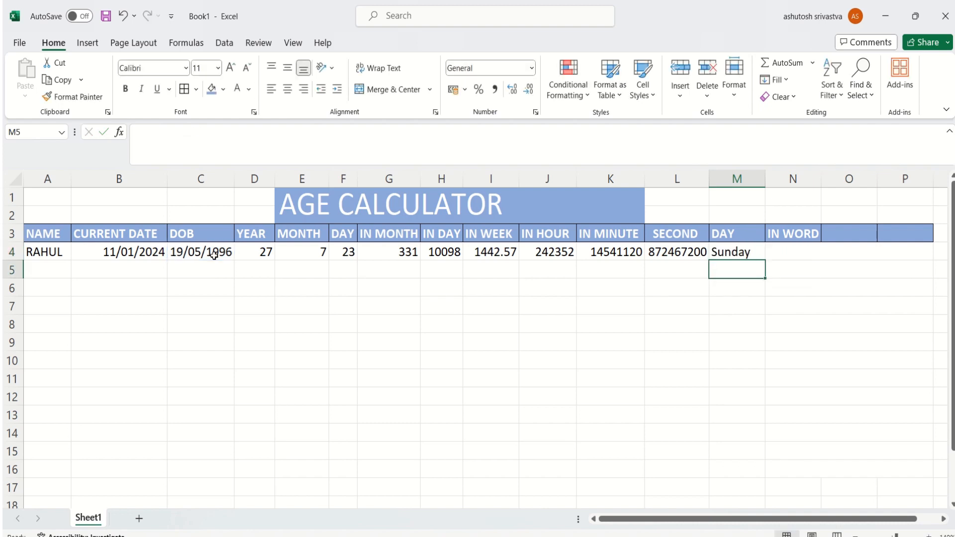
- Begin the IN WORD formula in cell N4 with =D4 &"YEARS-"& to join the years value with its label
click(794, 252)
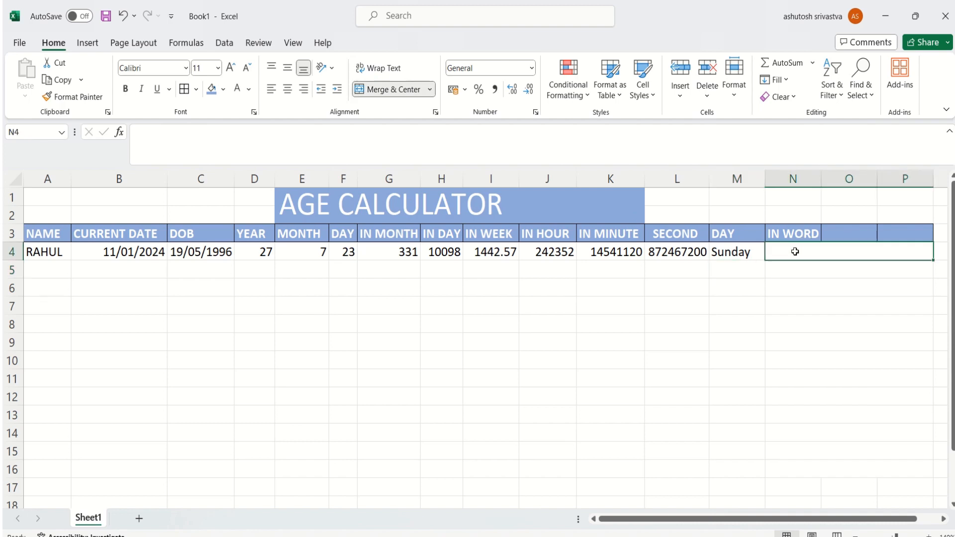
text(=)
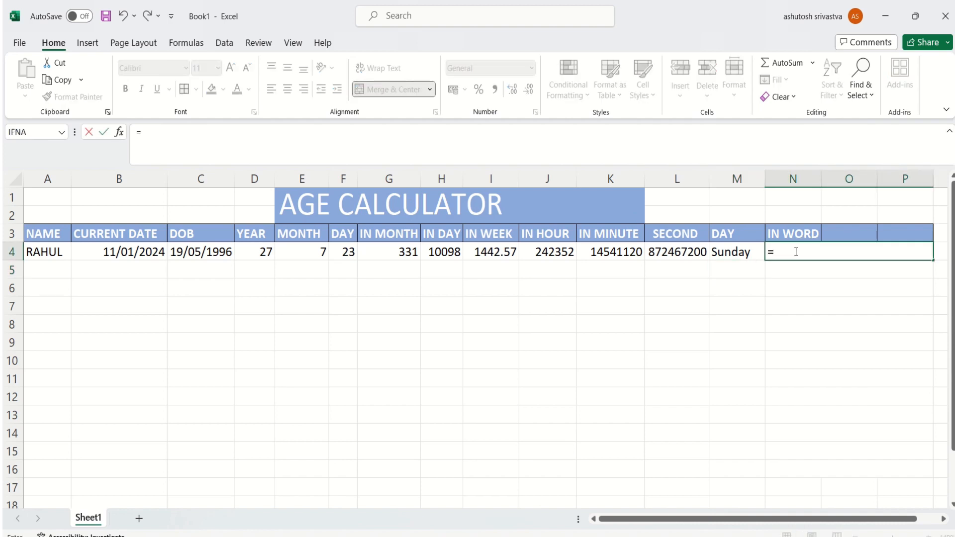
click(264, 254)
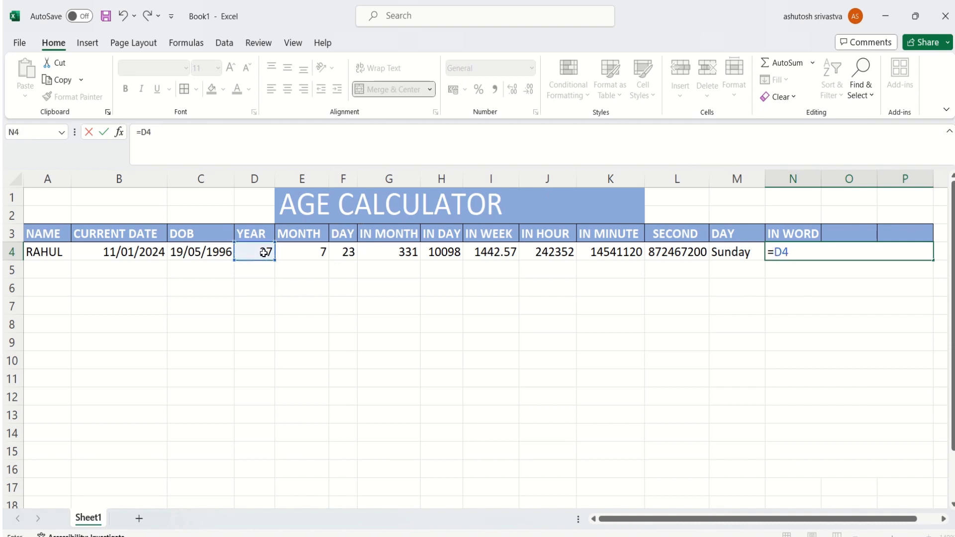
text(&"YEAR)
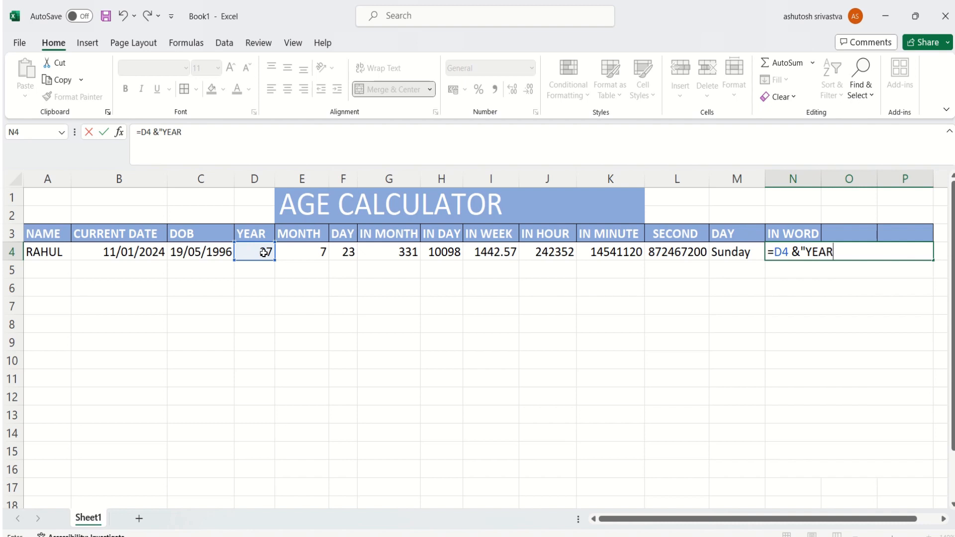
text(S-"&)
- Extend the N4 formula with the months part, E4&"MONTHS-"&
click(297, 248)
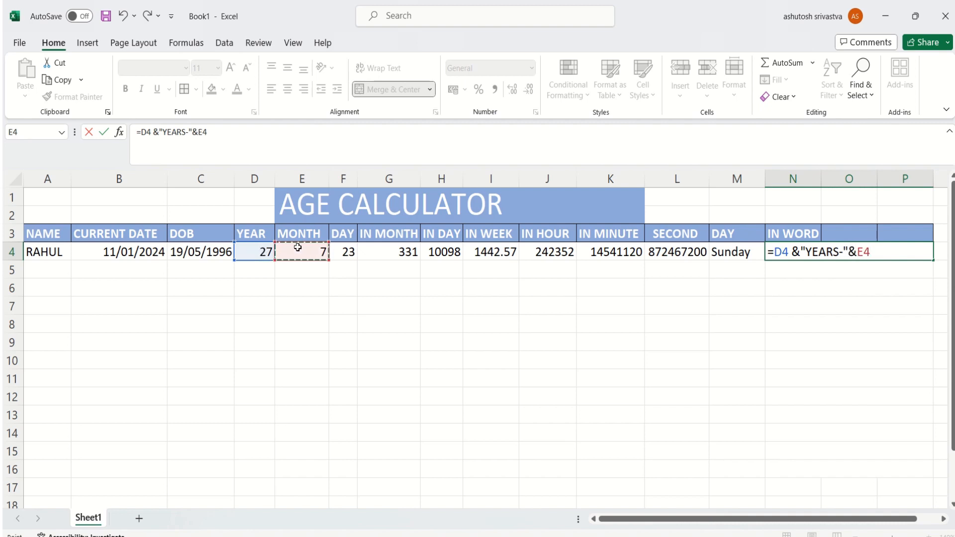
text(&"MONT)
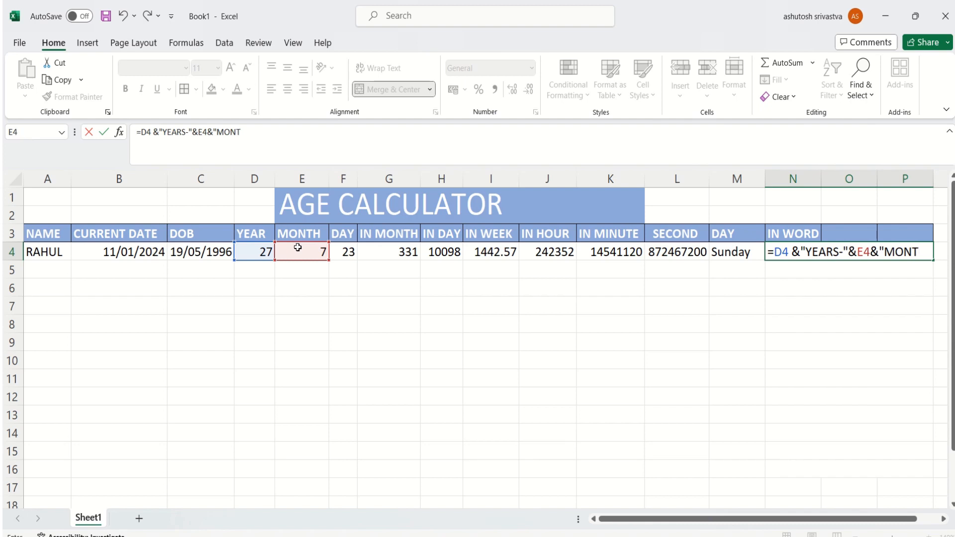
text(HS")
key(BackSpace)
text(")
text(&)
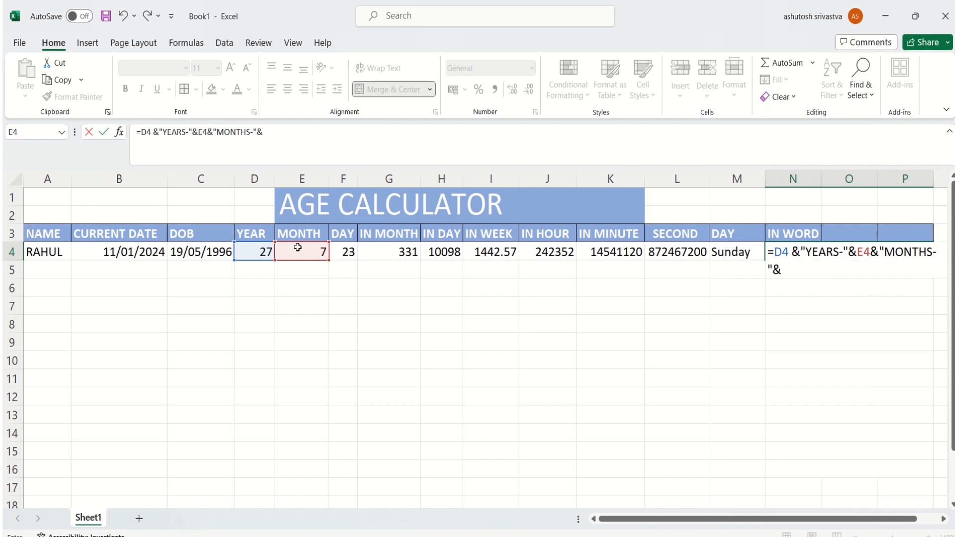
- Complete the IN WORD formula in N4 with the days part, F4&"DAYS"
click(351, 246)
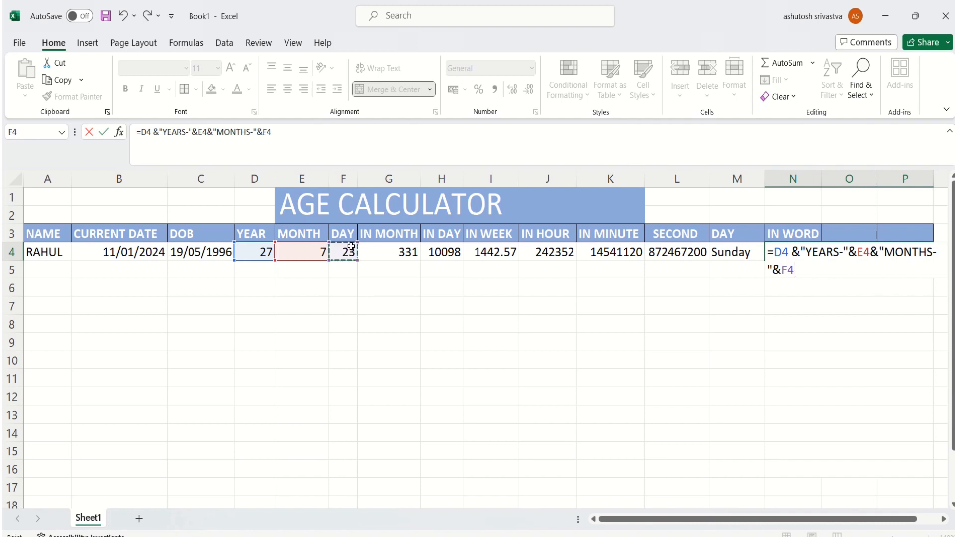
text(&"DAYS)
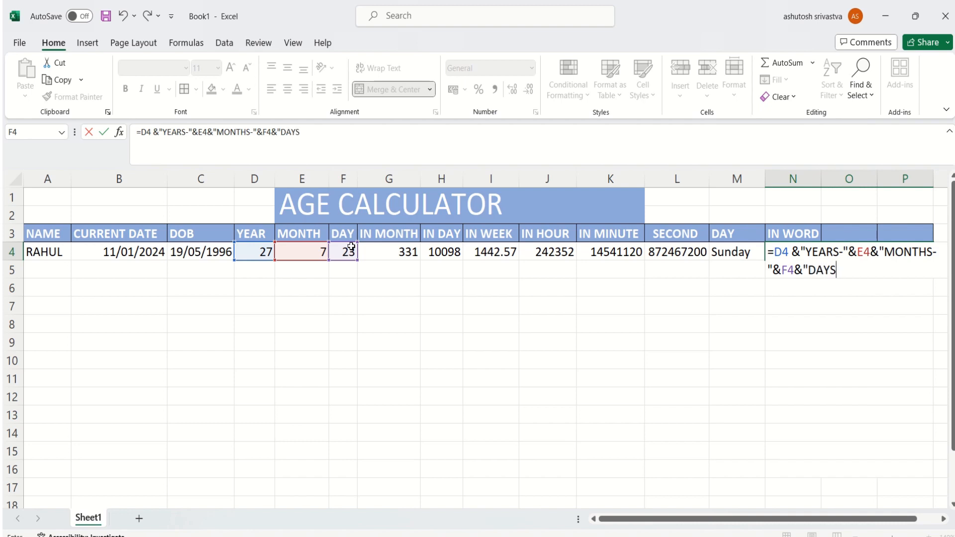
text("))
key(BackSpace)
key(Return)
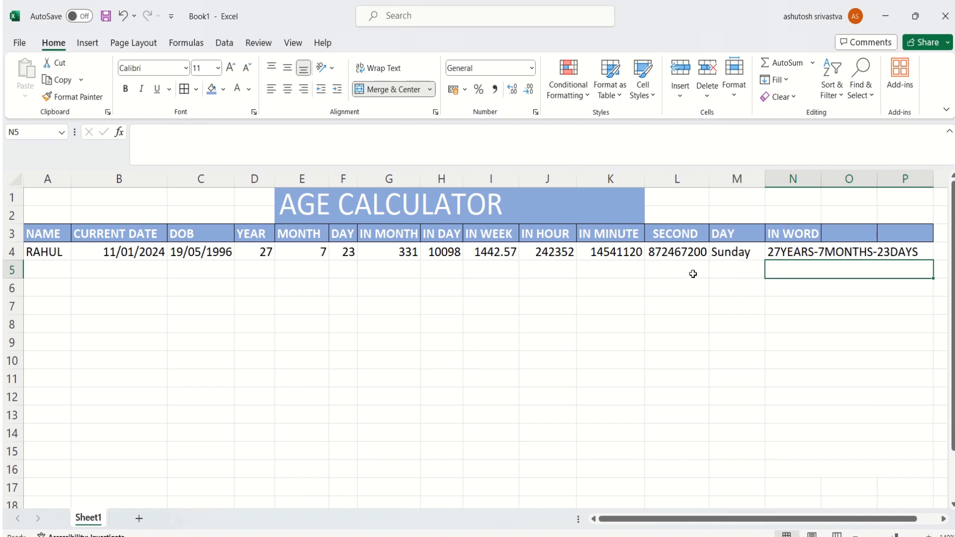
- Fill the row 4 formulas from columns D to M and the IN WORD formula in N4 down to row 11
drag(241, 257, 760, 384)
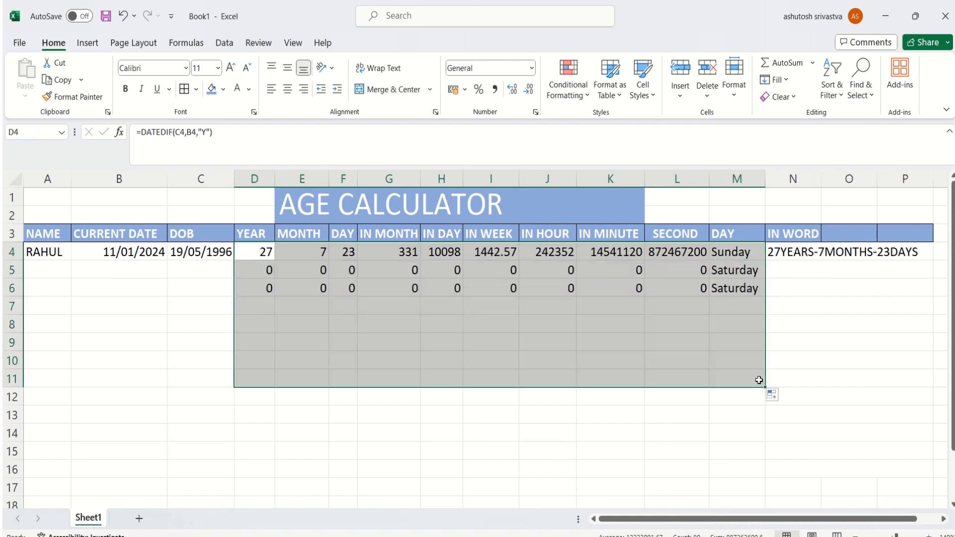
click(818, 252)
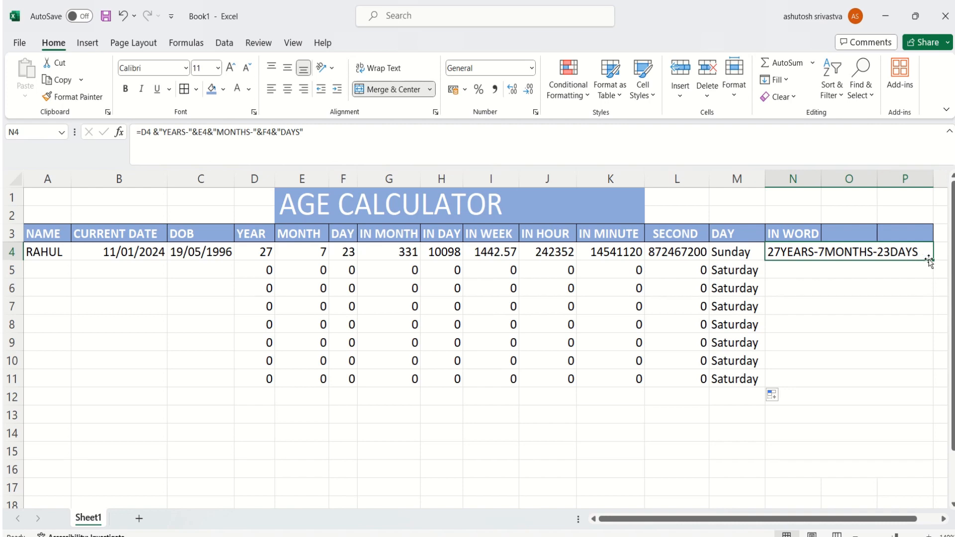
drag(934, 260, 928, 385)
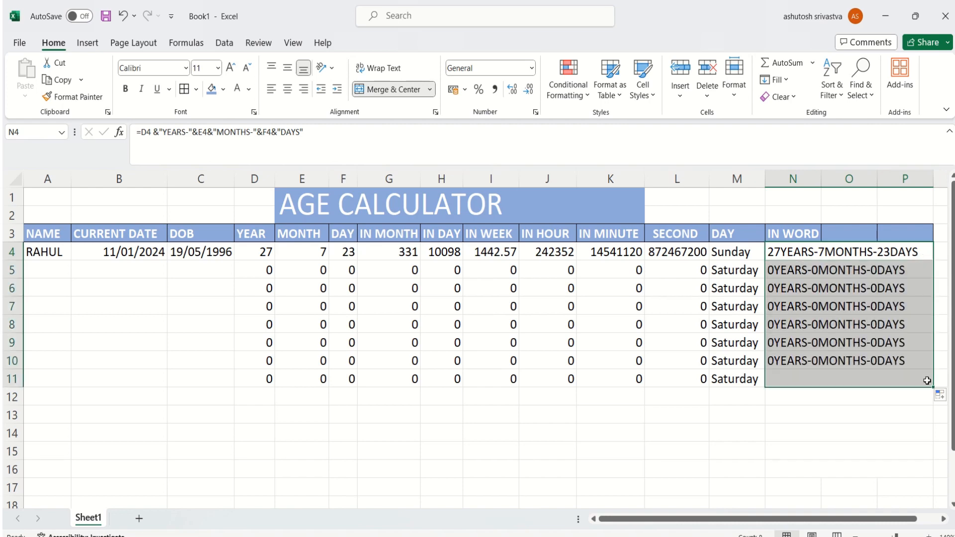
- Enter a second person's name in cell A5 and fill the TODAY formula from B4 down to B5
click(130, 251)
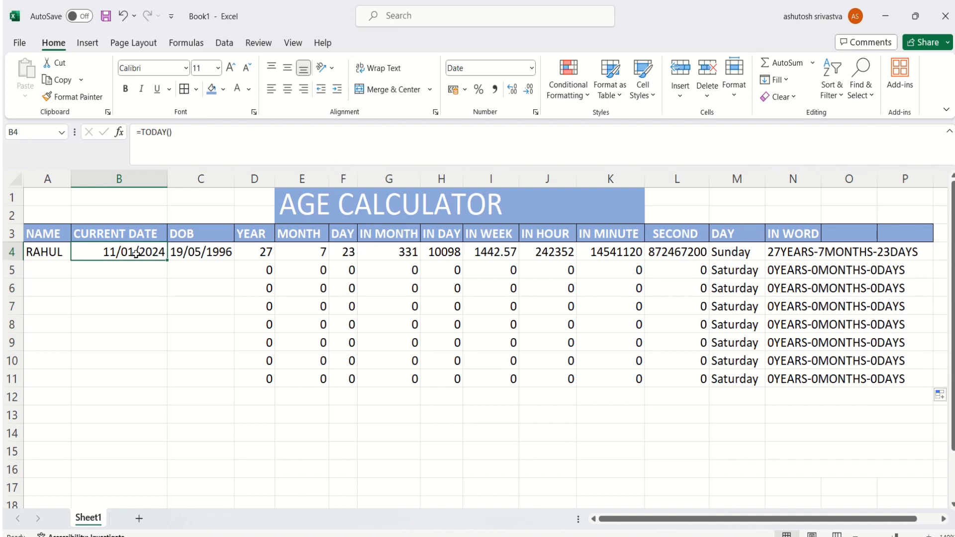
click(52, 270)
text(RAMU)
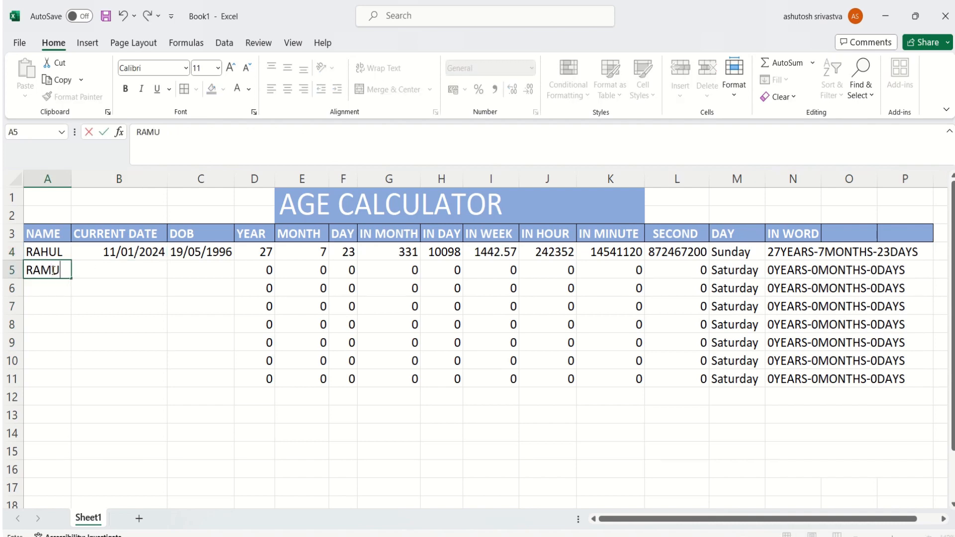
key(Tab)
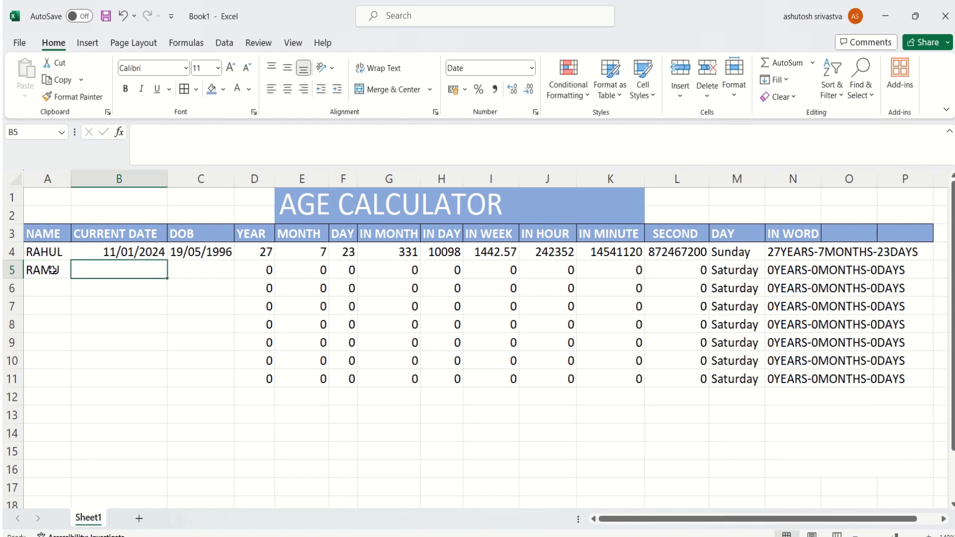
click(98, 248)
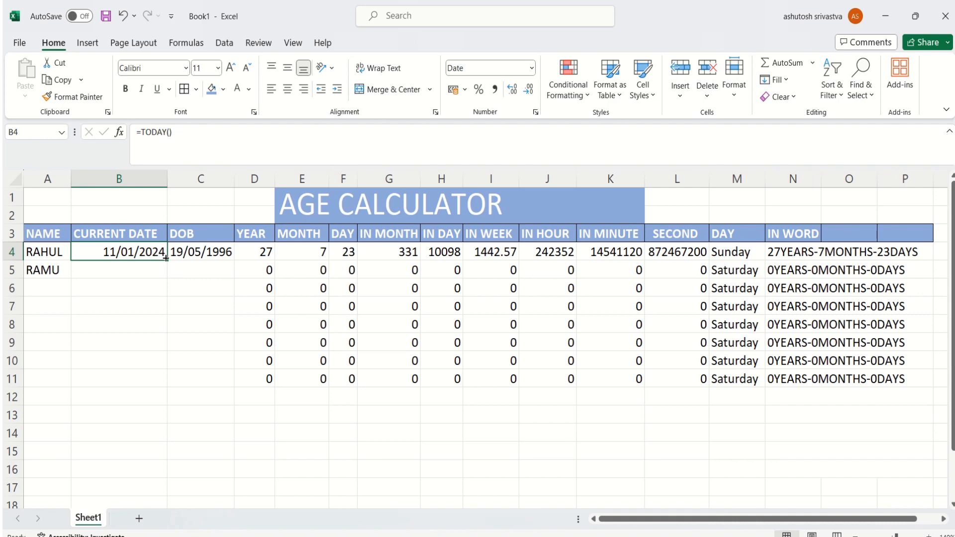
drag(165, 258, 166, 277)
- Enter the second person's date of birth in cell C5 under DOB
click(188, 271)
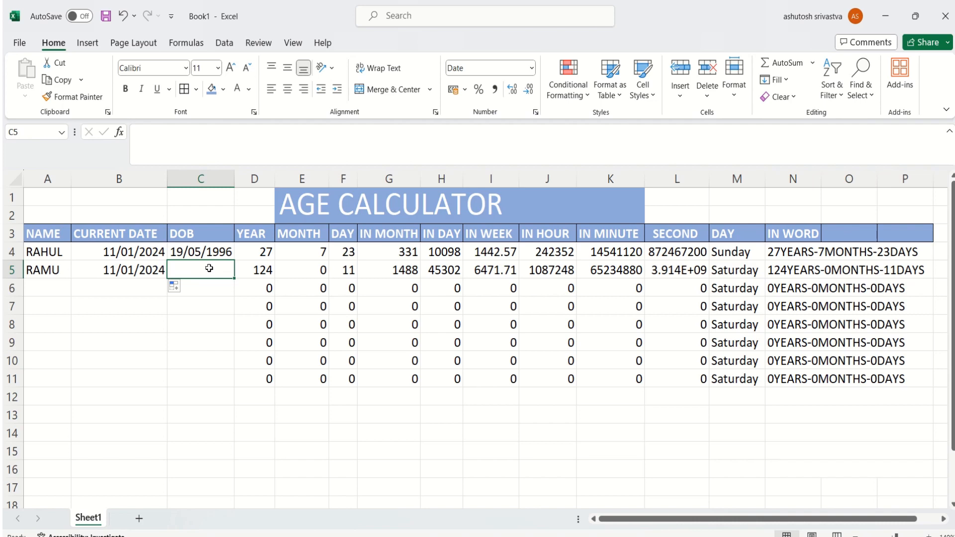
text(1)
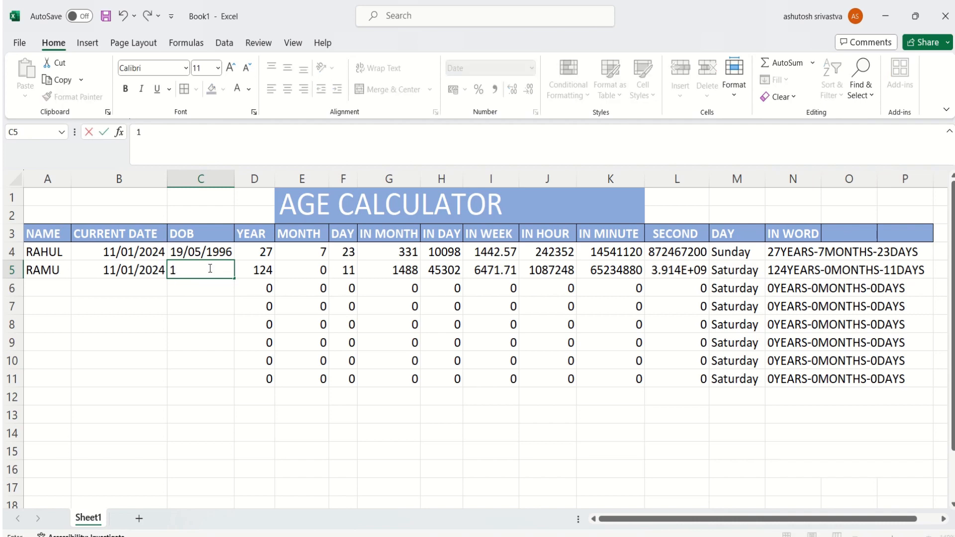
text(7/05/)
text(2003)
key(Return)
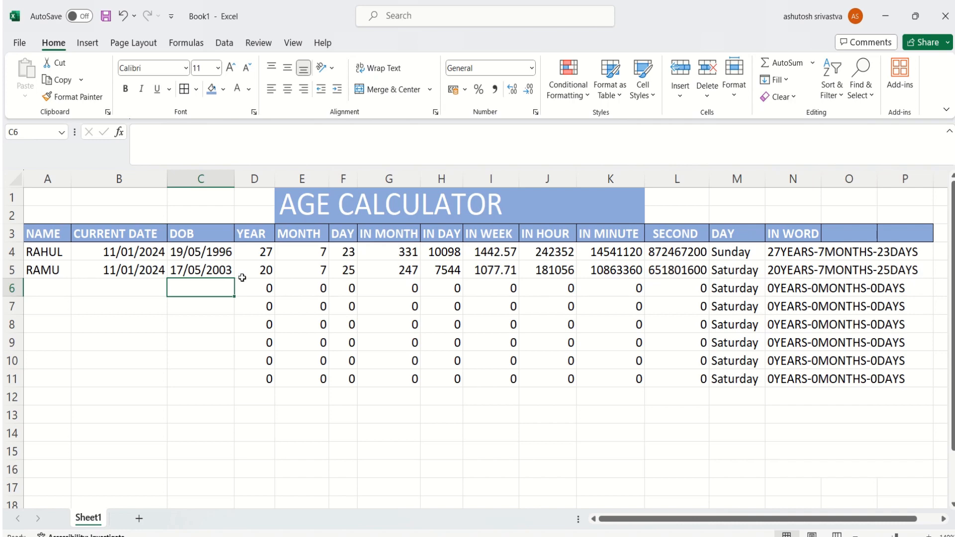
- Check the second person's year, month, day, IN MONTH, IN DAY and IN WEEK formulas in row 5
click(258, 272)
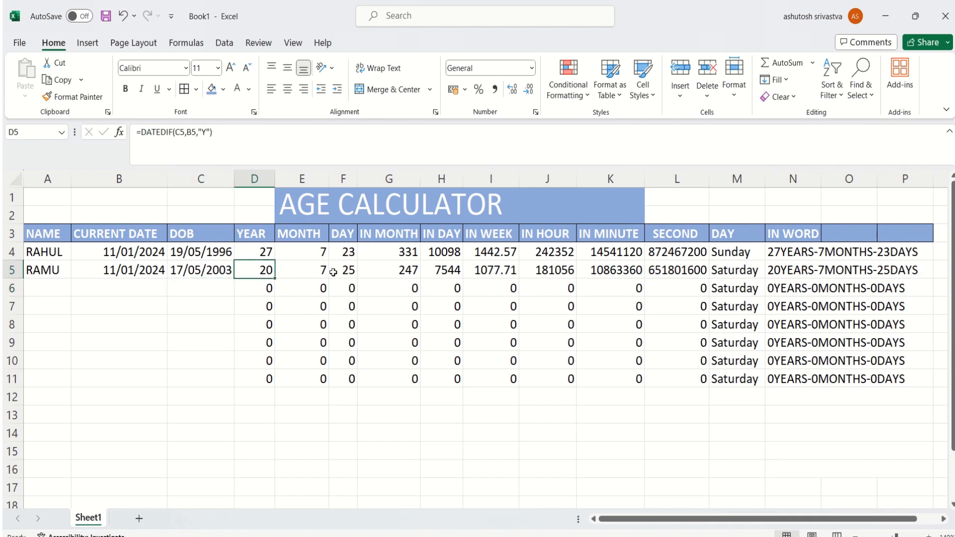
click(316, 273)
click(346, 271)
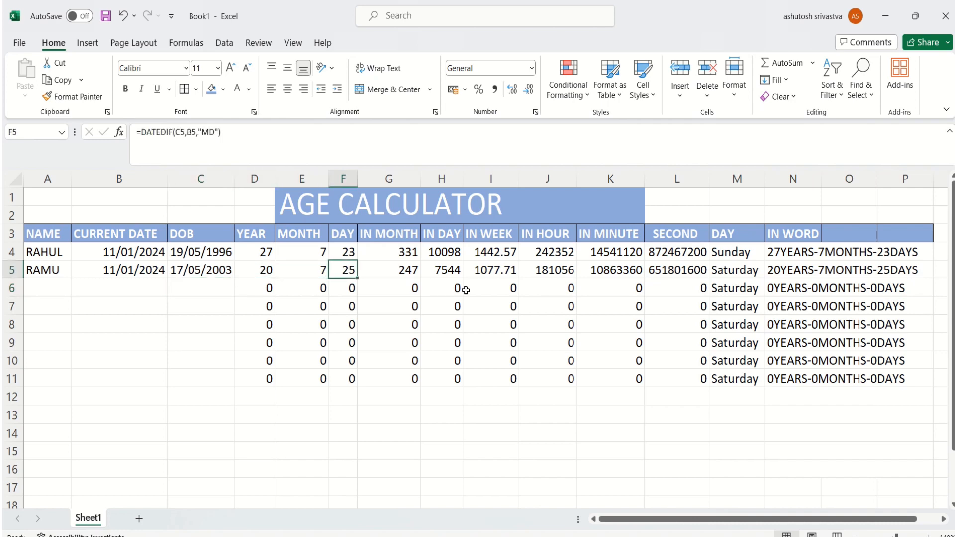
click(414, 269)
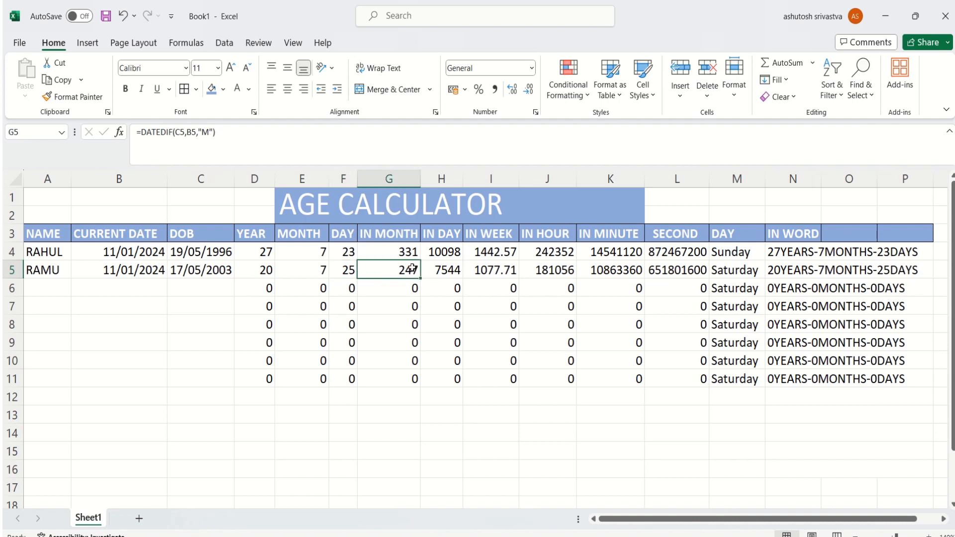
click(449, 272)
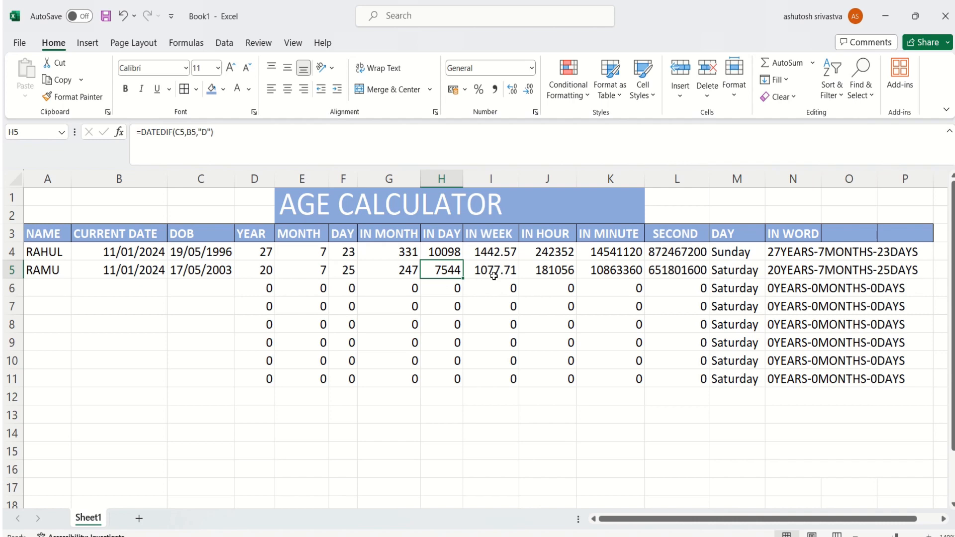
click(515, 271)
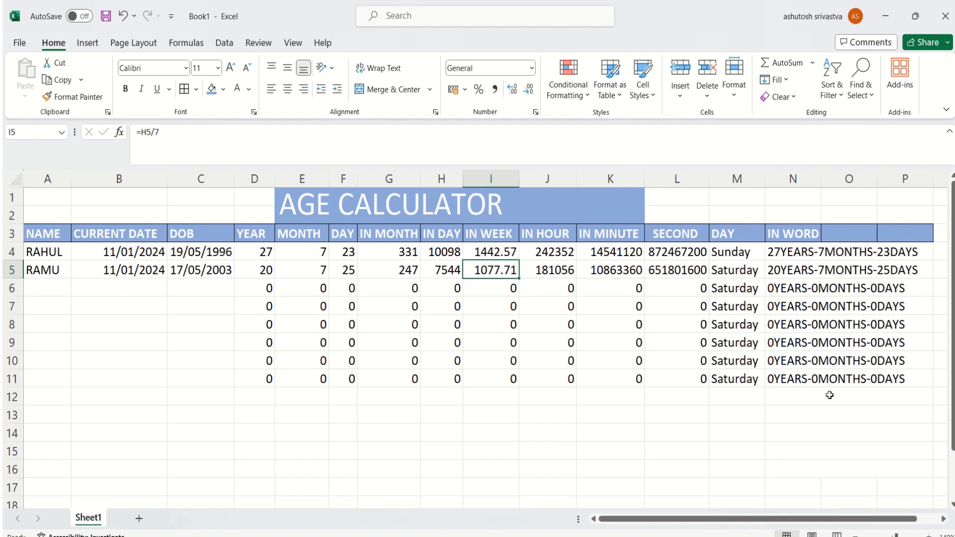
click(824, 411)
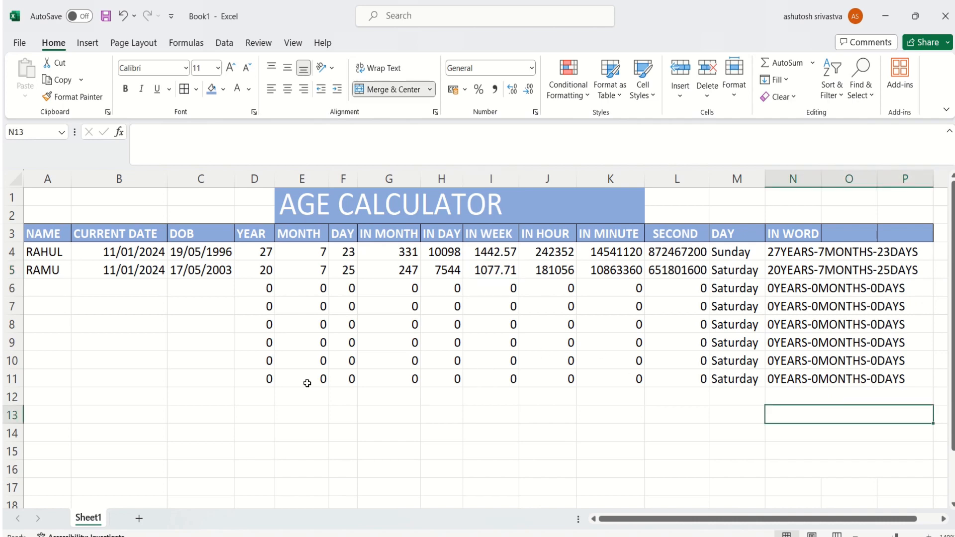